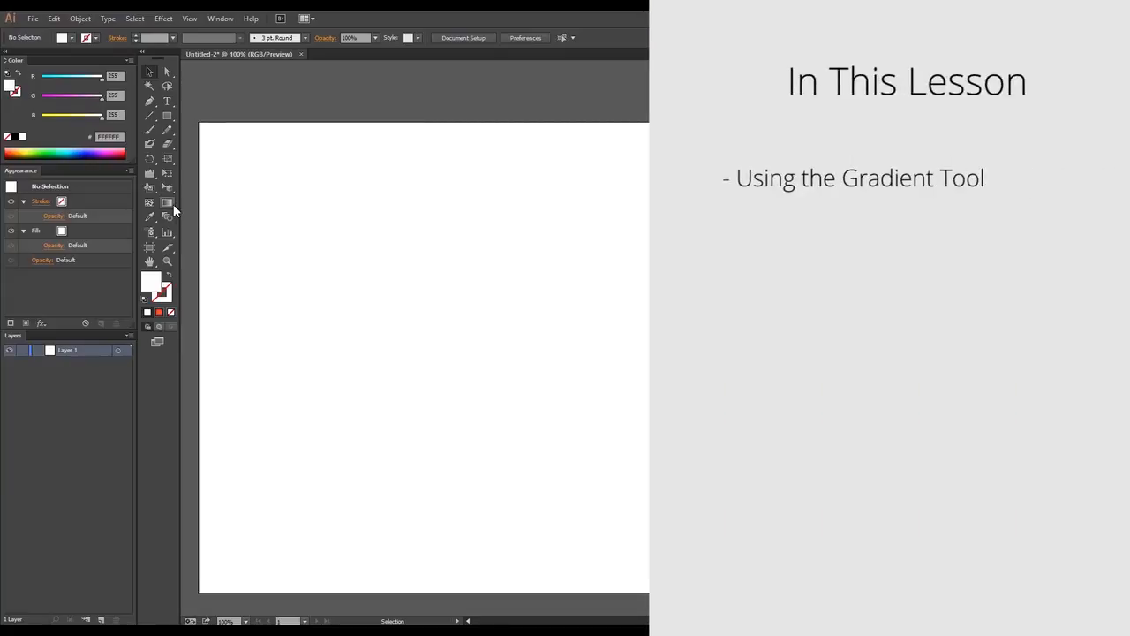
Draw a rectangle about 560 by 371 px in the artboard's upper-left area and fill it with green 8CC63F
left_click(166, 115)
left_click_drag(298, 182, 629, 401)
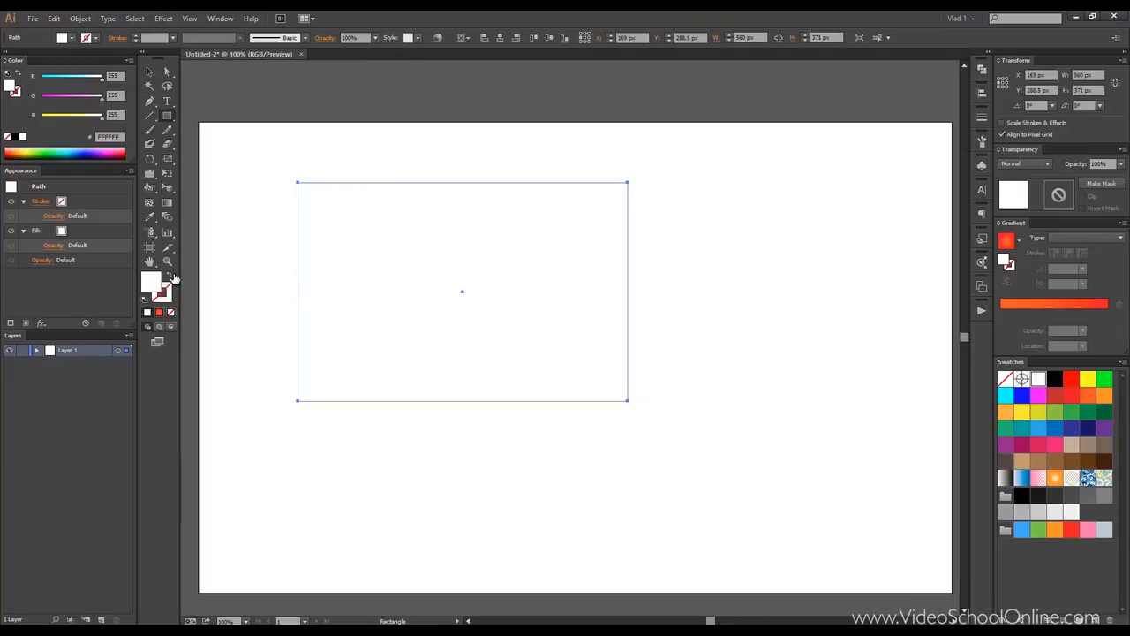
left_click(1055, 411)
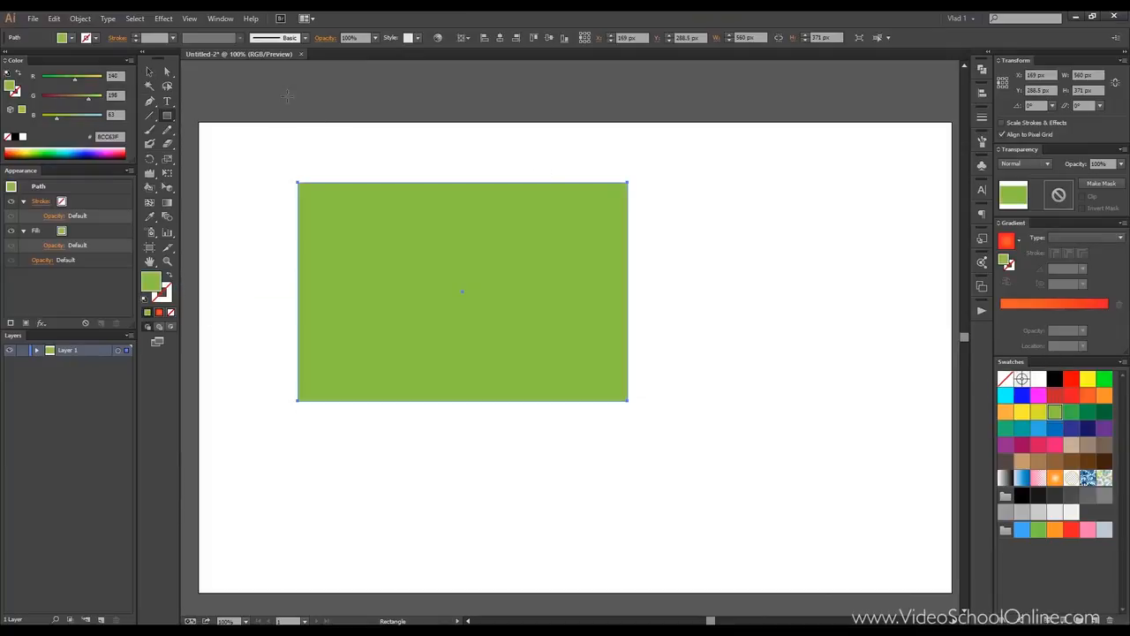
Draw a green circle about 276 px in diameter beside the rectangle and move it closer to the rectangle
left_click_drag(167, 115, 212, 115)
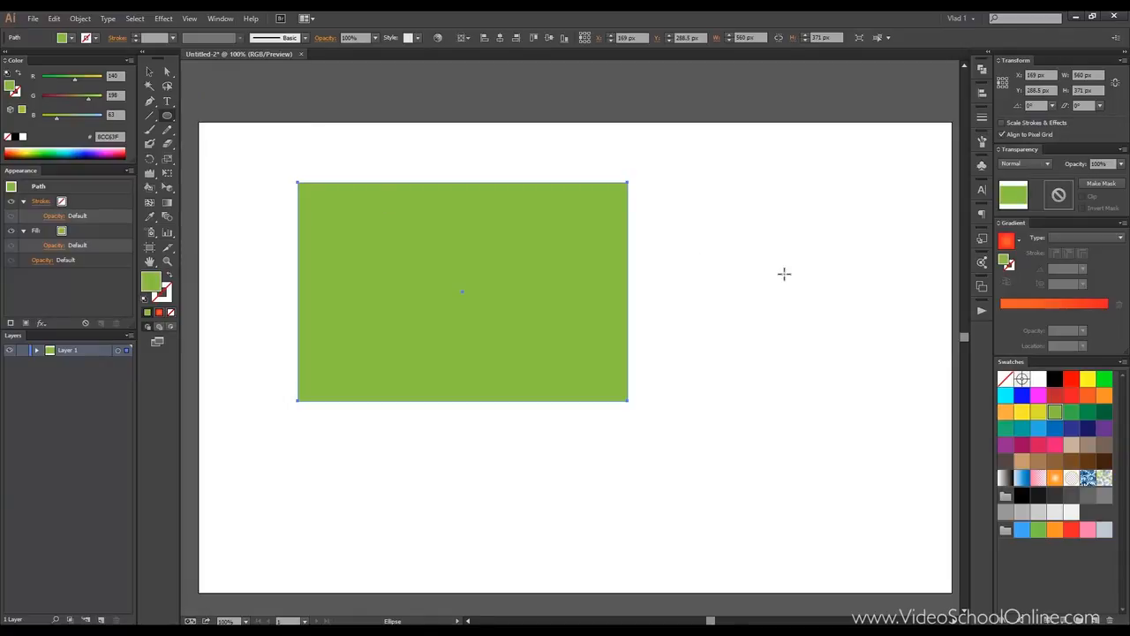
left_click_drag(781, 224, 943, 386)
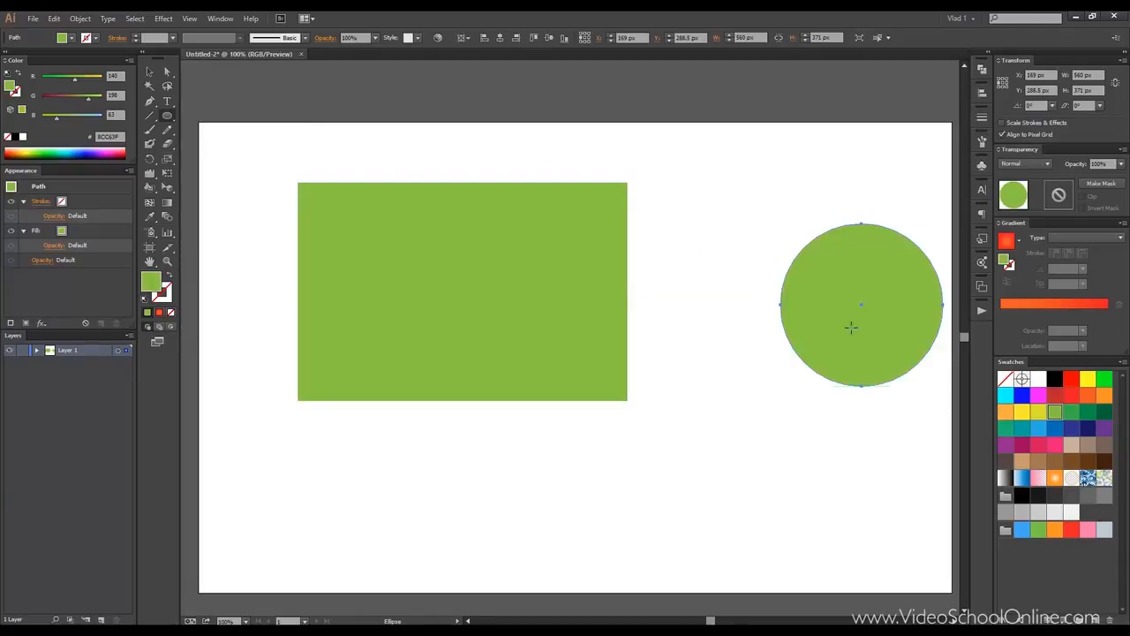
left_click_drag(754, 232, 714, 213)
left_click(150, 72)
left_click_drag(808, 291, 719, 290)
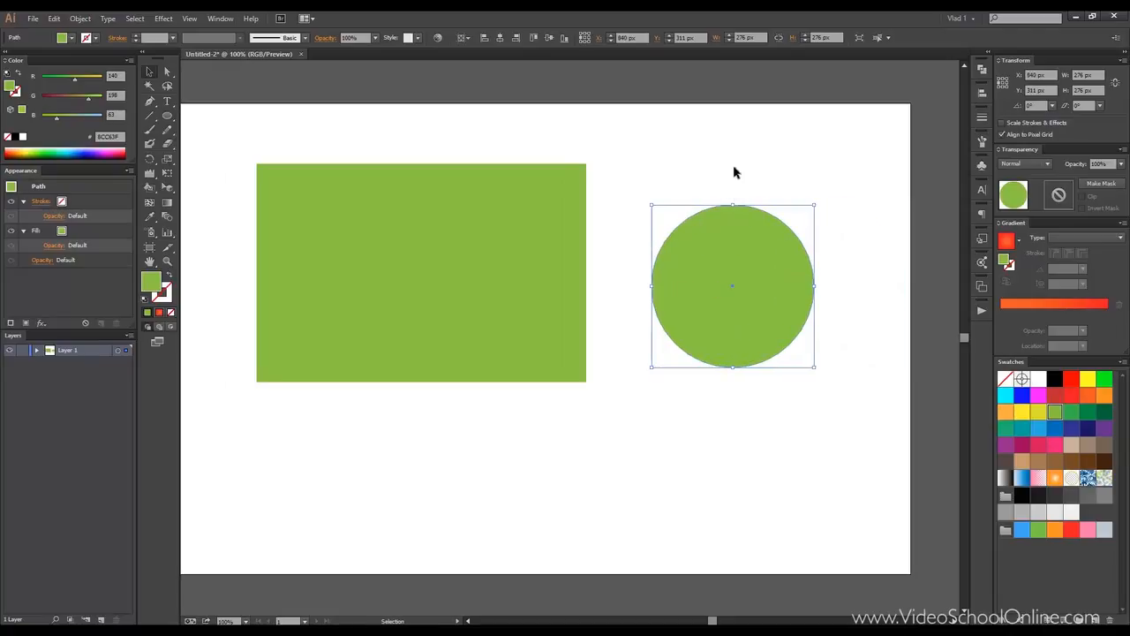
Apply the white-to-black linear gradient fill to the circle and to the rectangle
left_click(1019, 241)
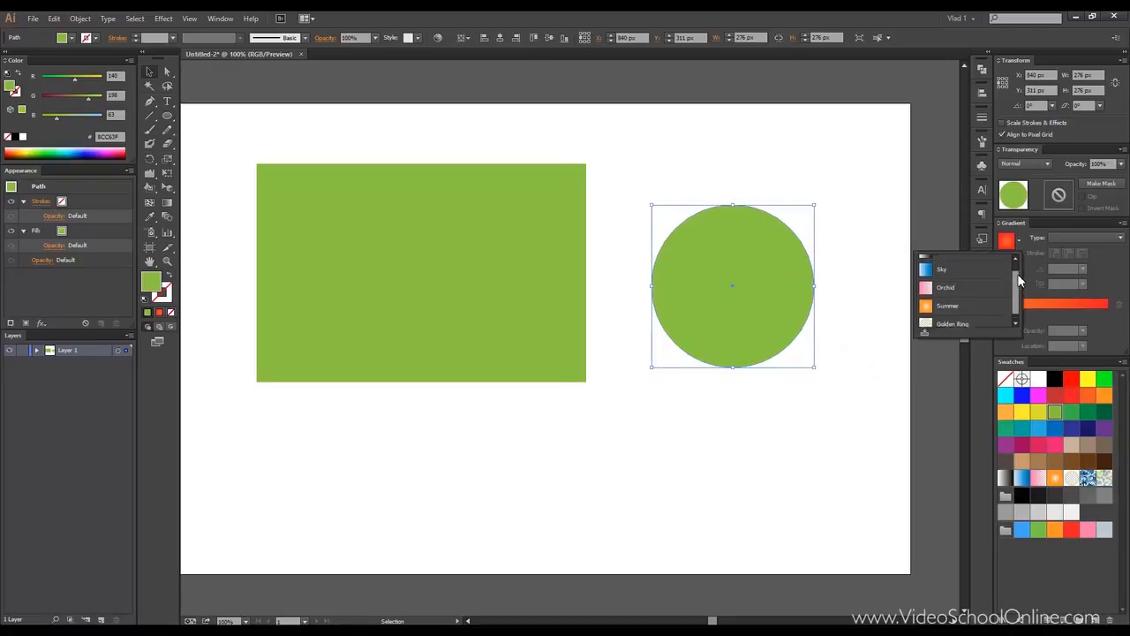
left_click(992, 264)
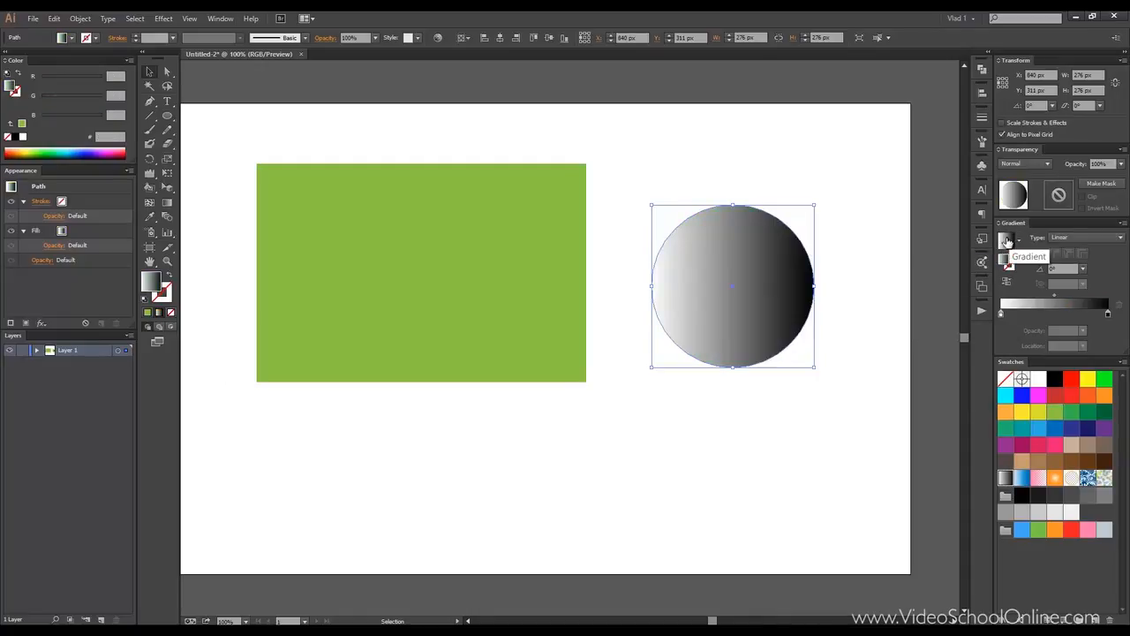
left_click(510, 205)
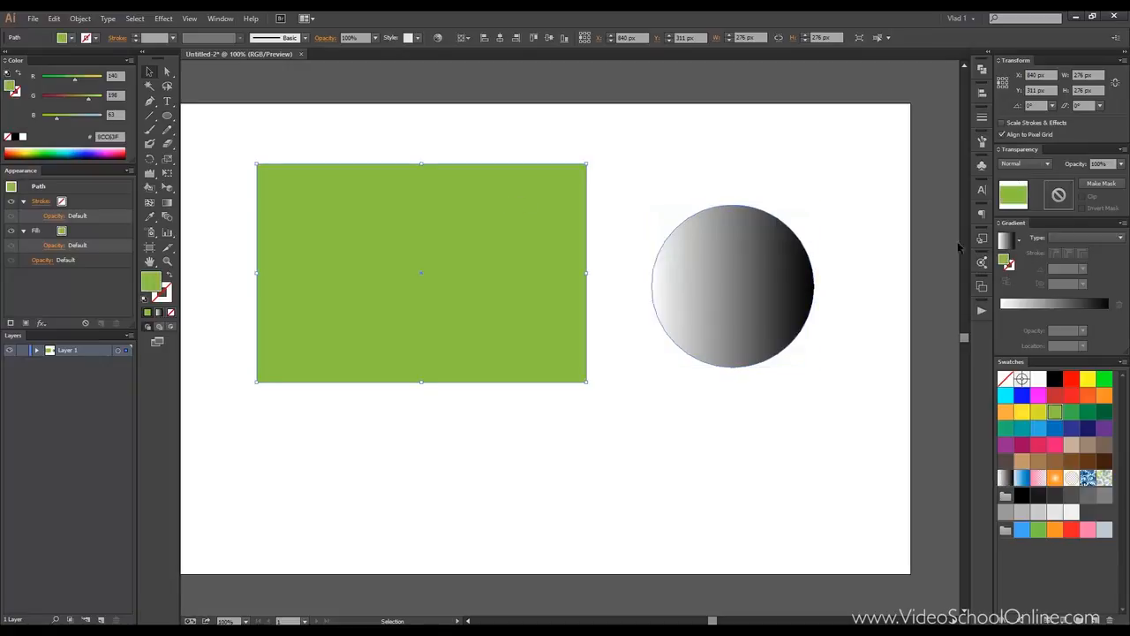
left_click(1007, 241)
left_click(807, 198)
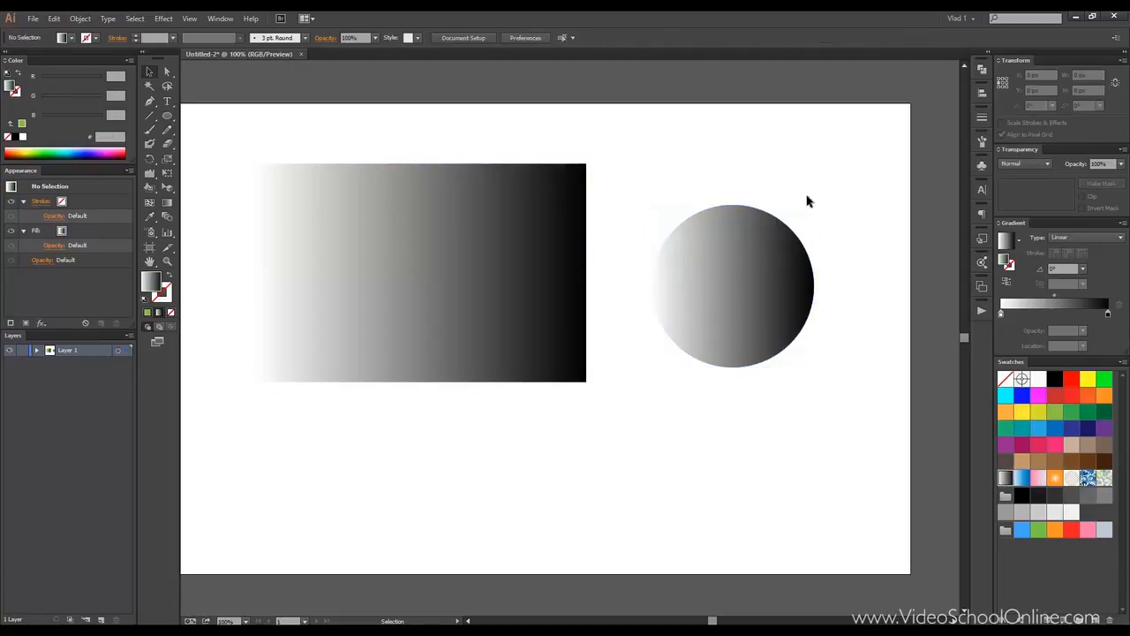
Recolor the circle's linear gradient with a blue 29ABE2 start stop and a lilac D1ABE2 end stop
left_click(739, 240)
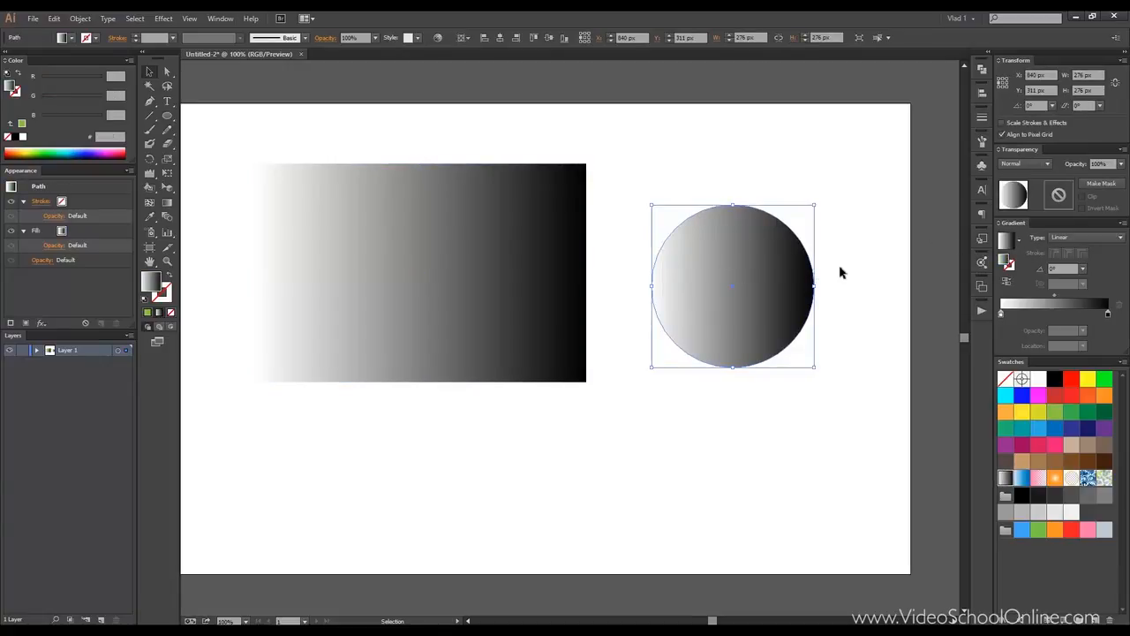
key("space")
mouse_move(826, 185)
left_mouse_down()
mouse_move(841, 190)
mouse_move(830, 189)
left_mouse_up()
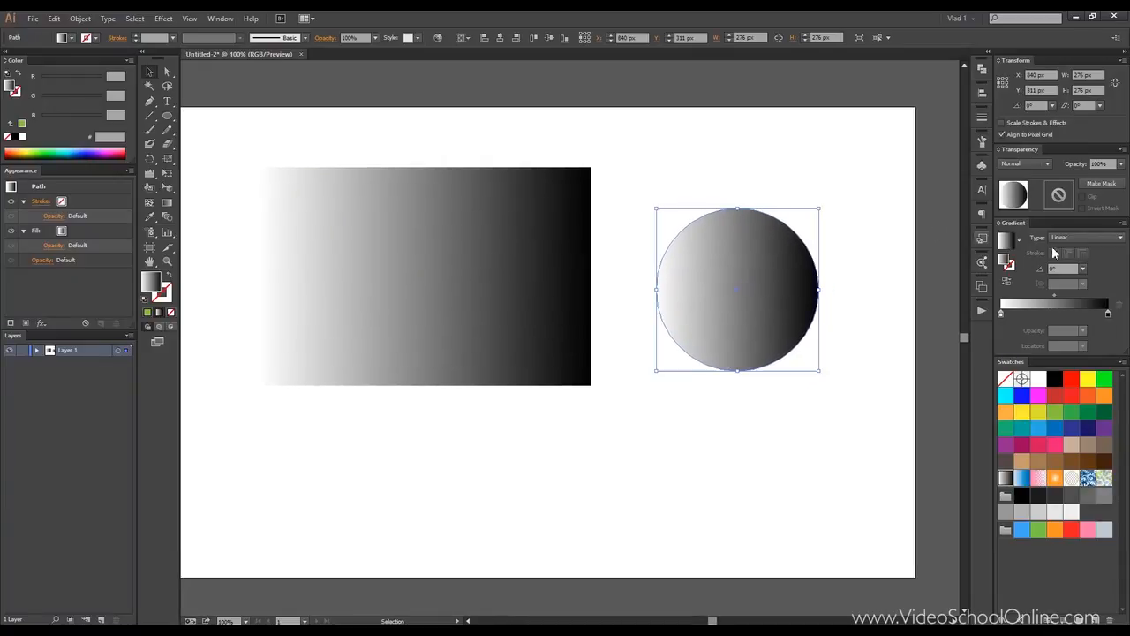
left_click_drag(1039, 429, 1001, 314)
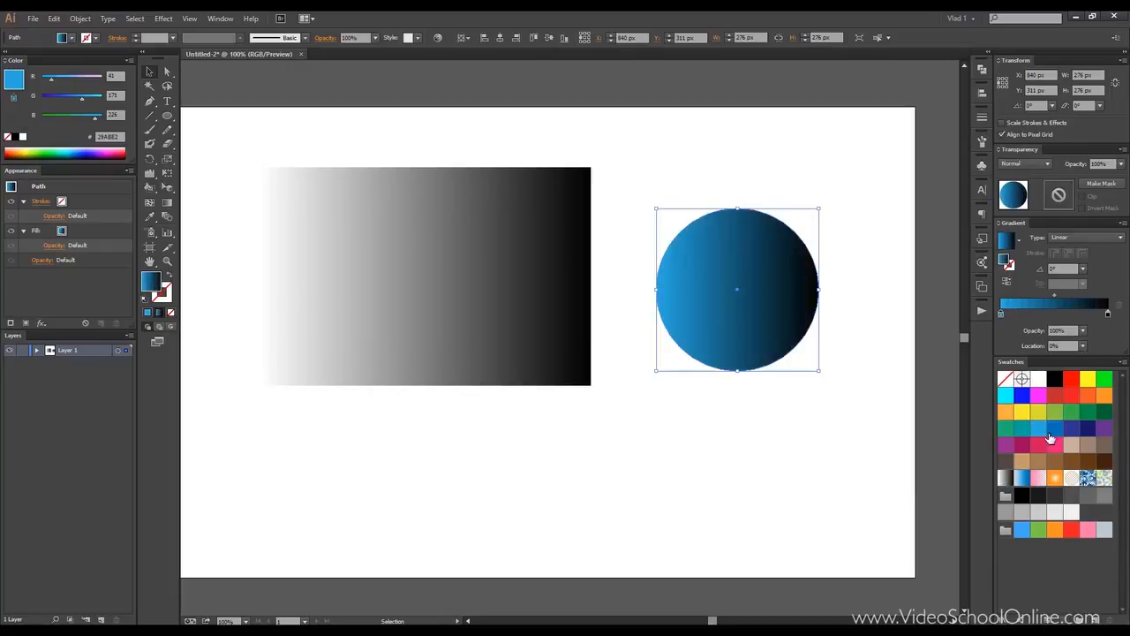
left_click_drag(1038, 432, 1108, 316)
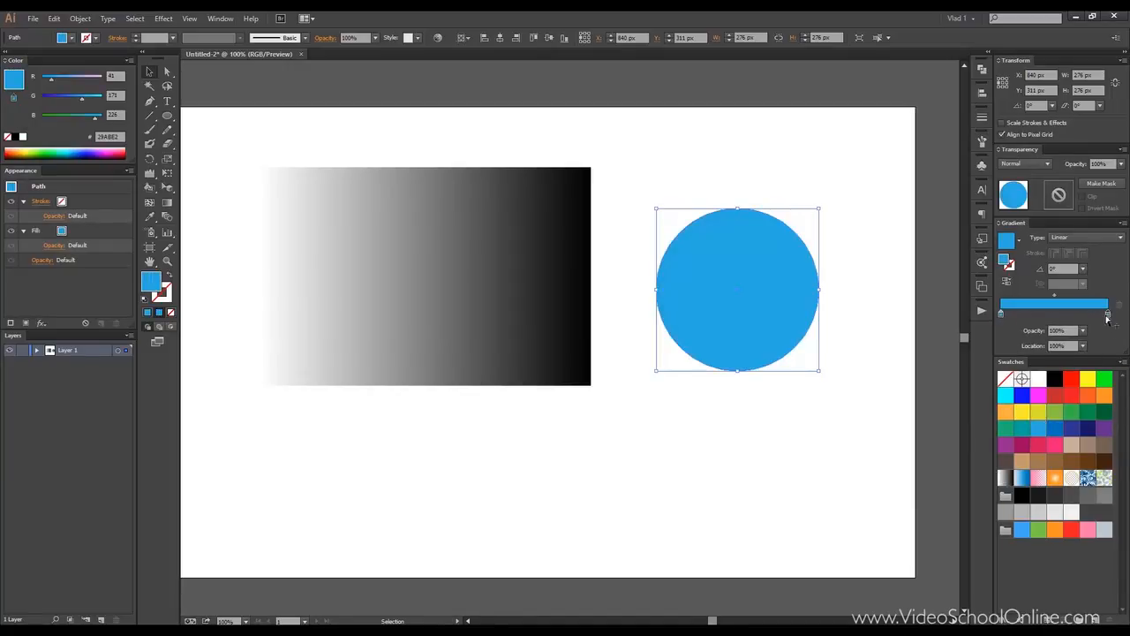
double_click(1109, 315)
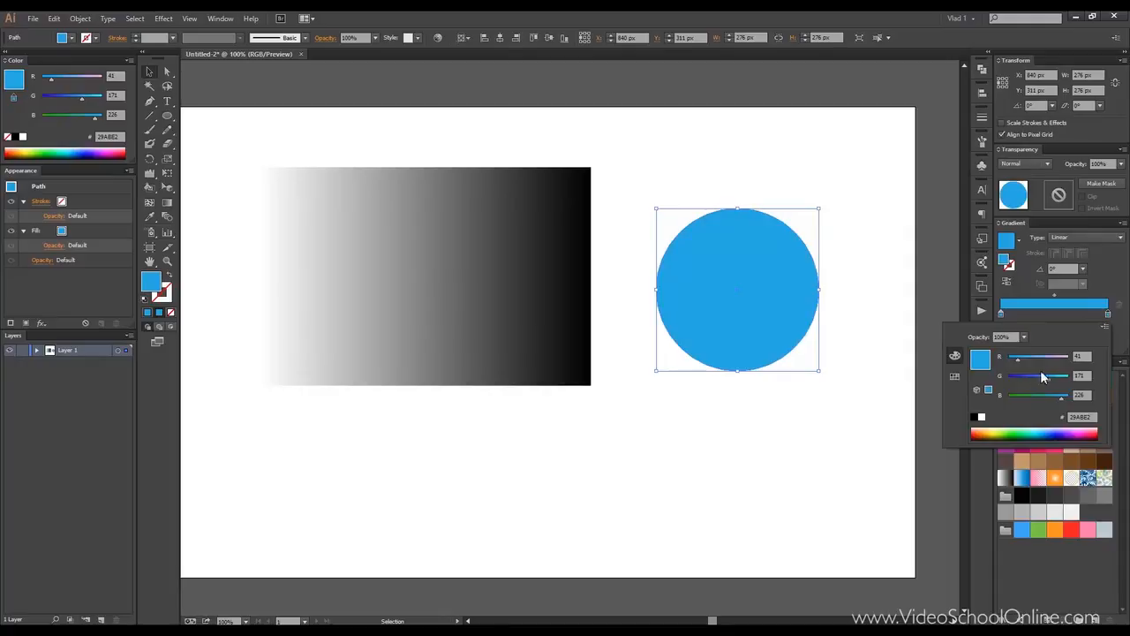
left_click_drag(1018, 359, 1058, 358)
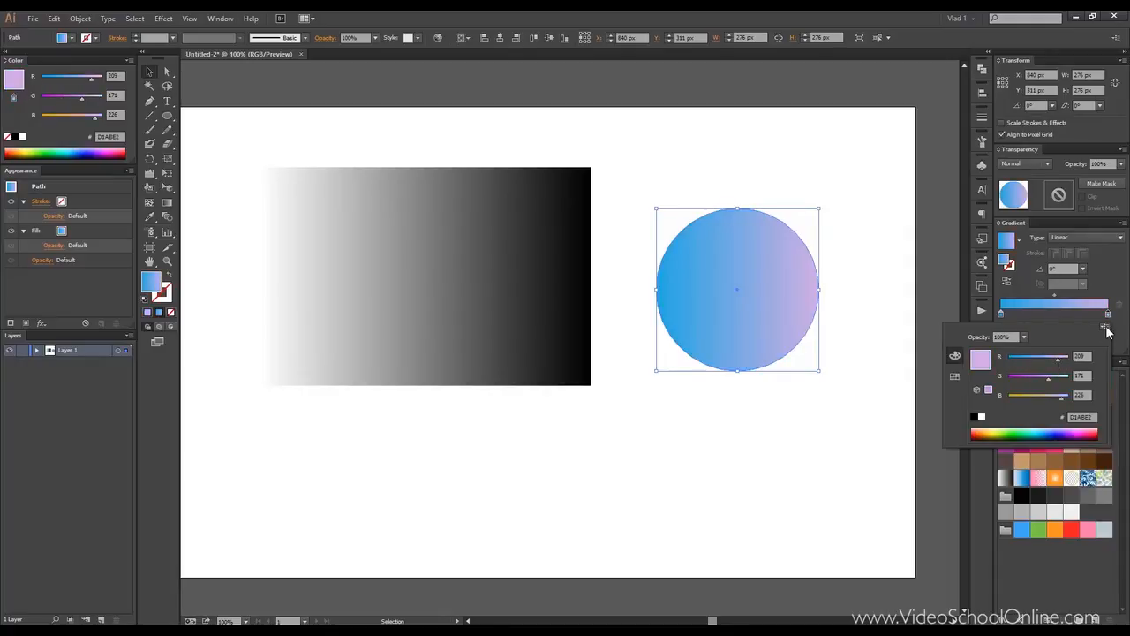
left_click(1111, 279)
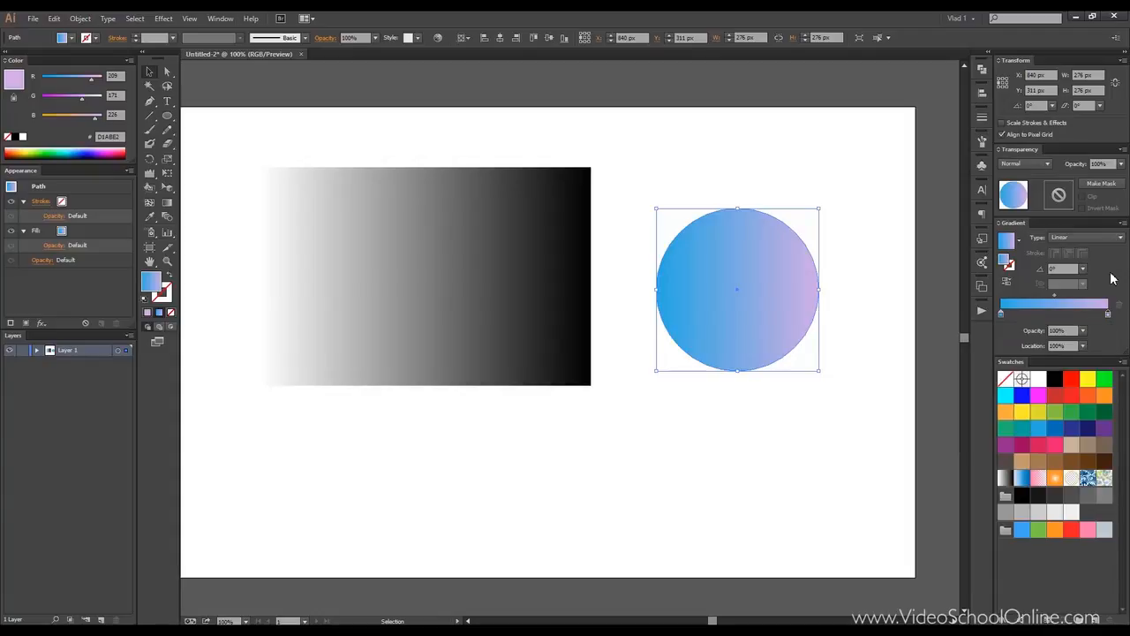
Change the start stop of the circle's gradient to the dark blue 1B1464 swatch
left_click(1000, 313)
double_click(1001, 313)
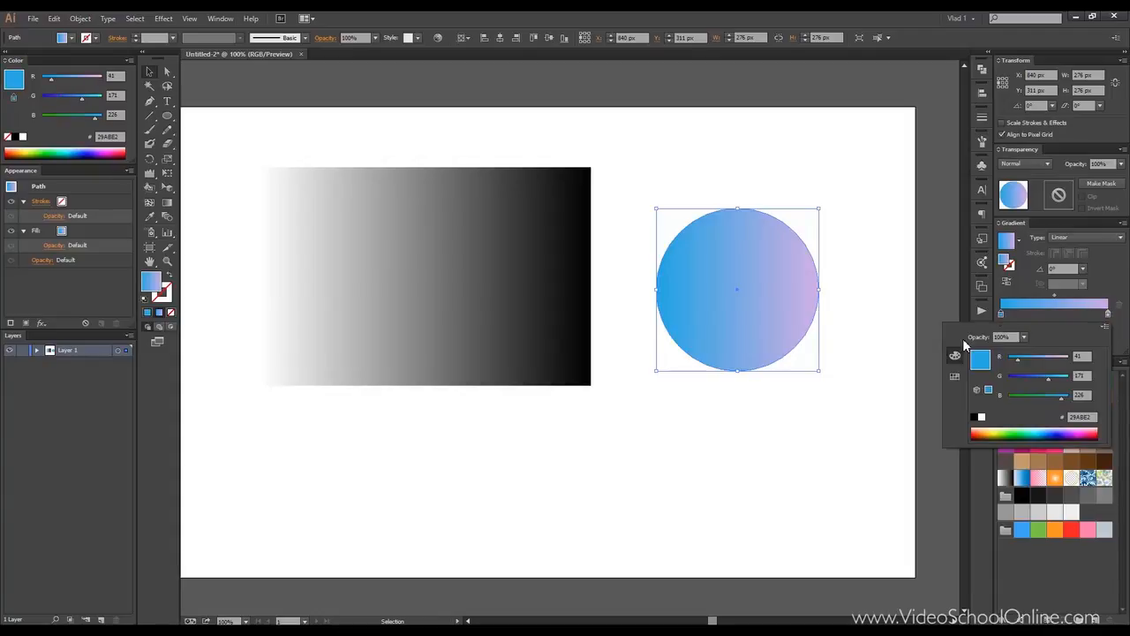
left_click(955, 376)
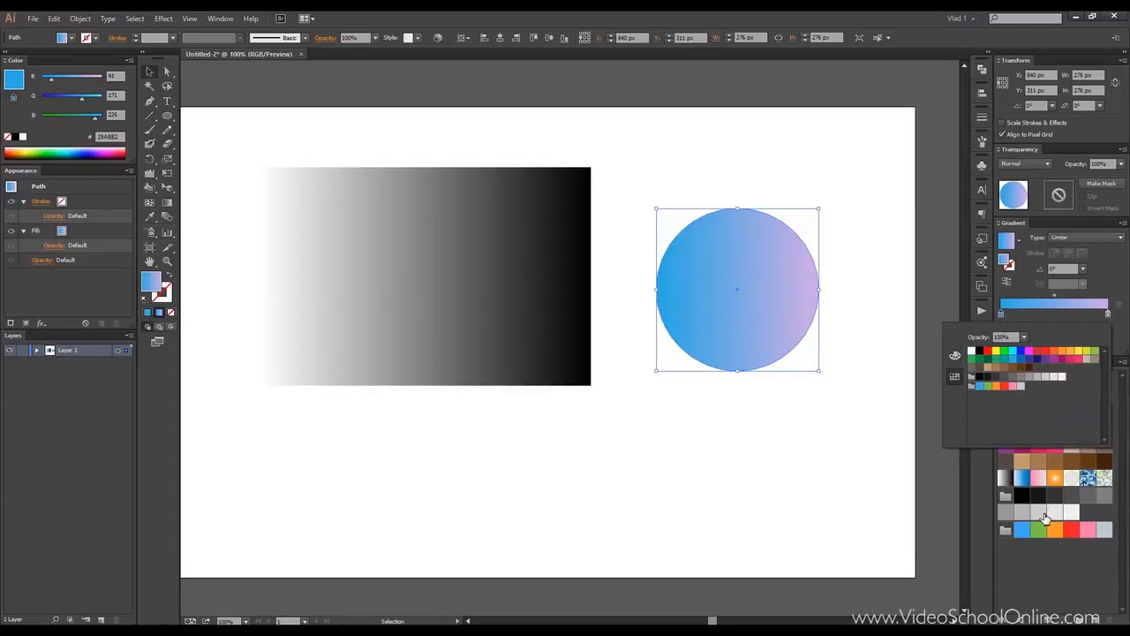
left_click(1013, 366)
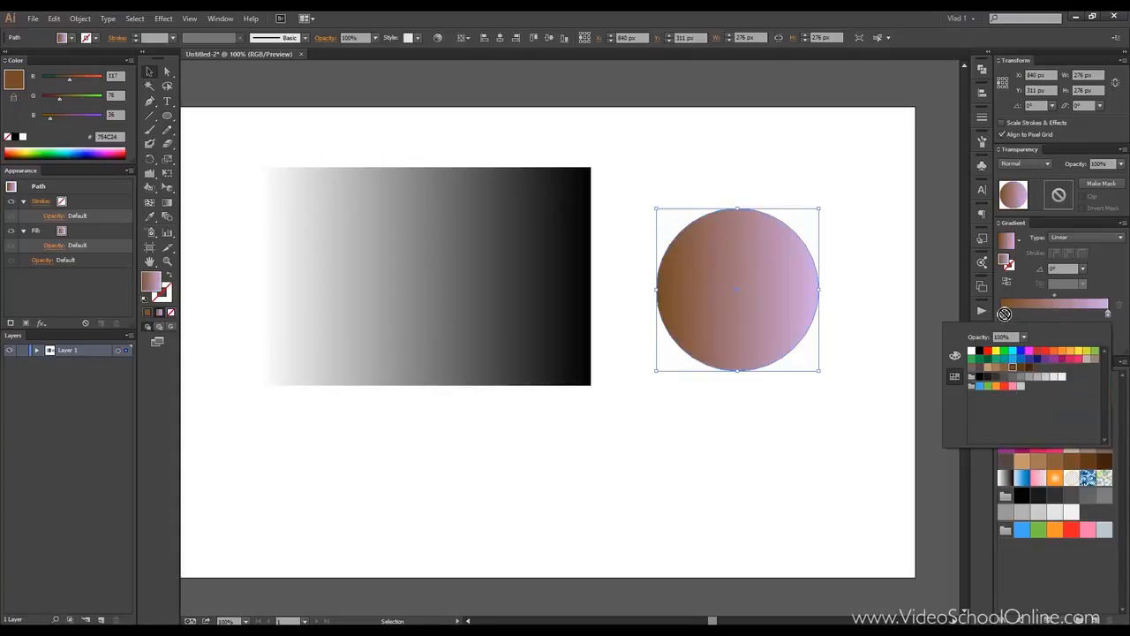
left_click(1039, 366)
left_click(1116, 266)
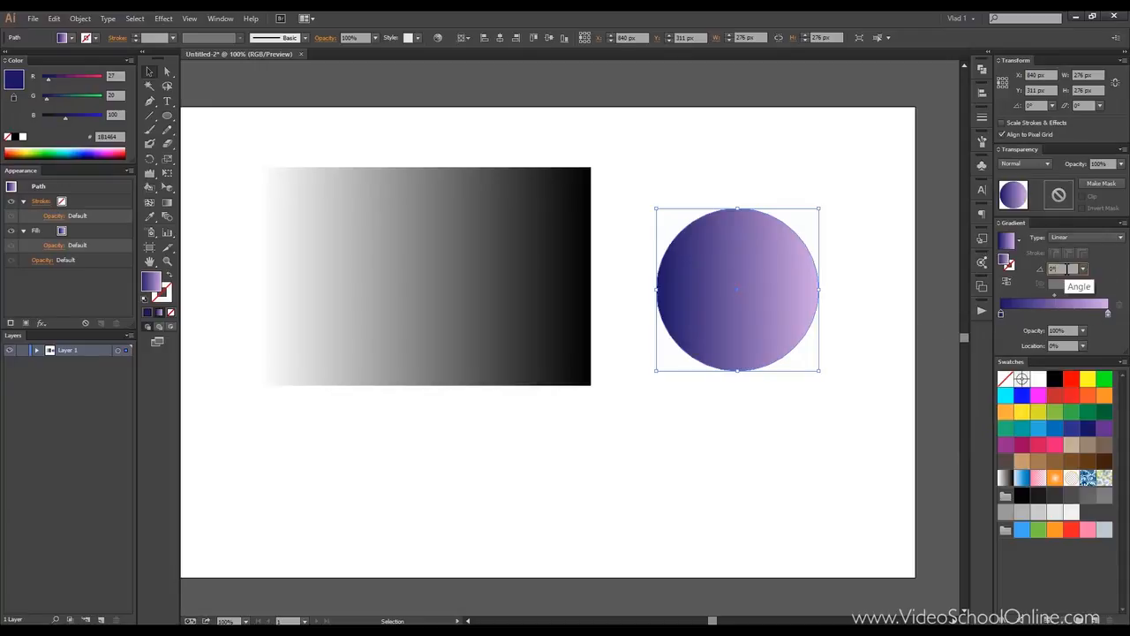
Set the angle of the circle's linear gradient to 100°, keeping the original color direction
left_click(1063, 270)
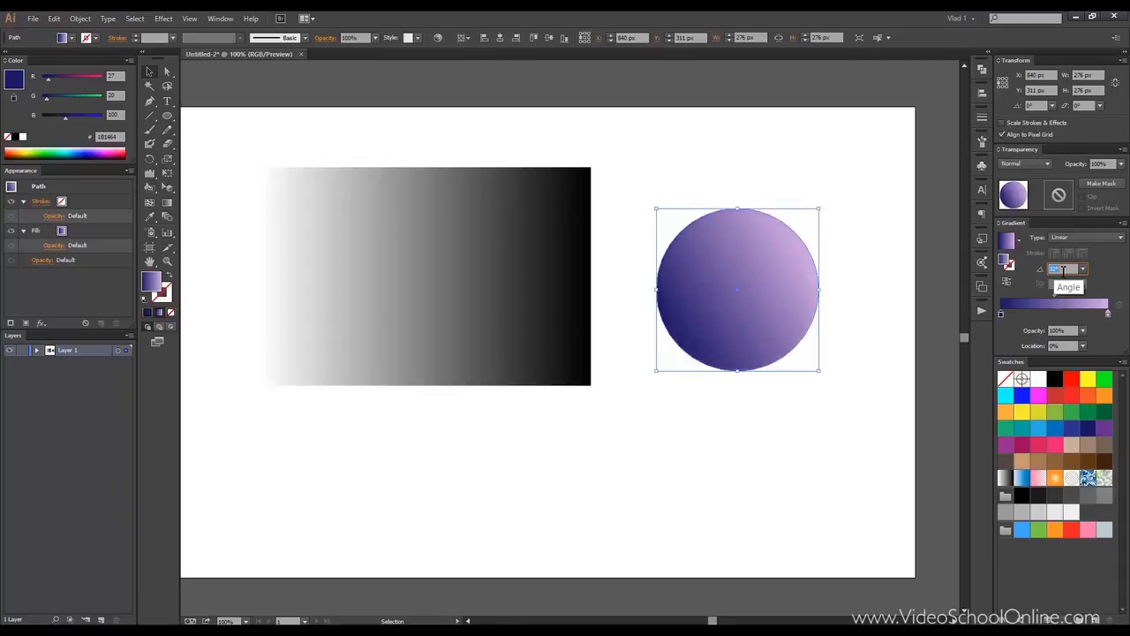
type("63")
key("Return")
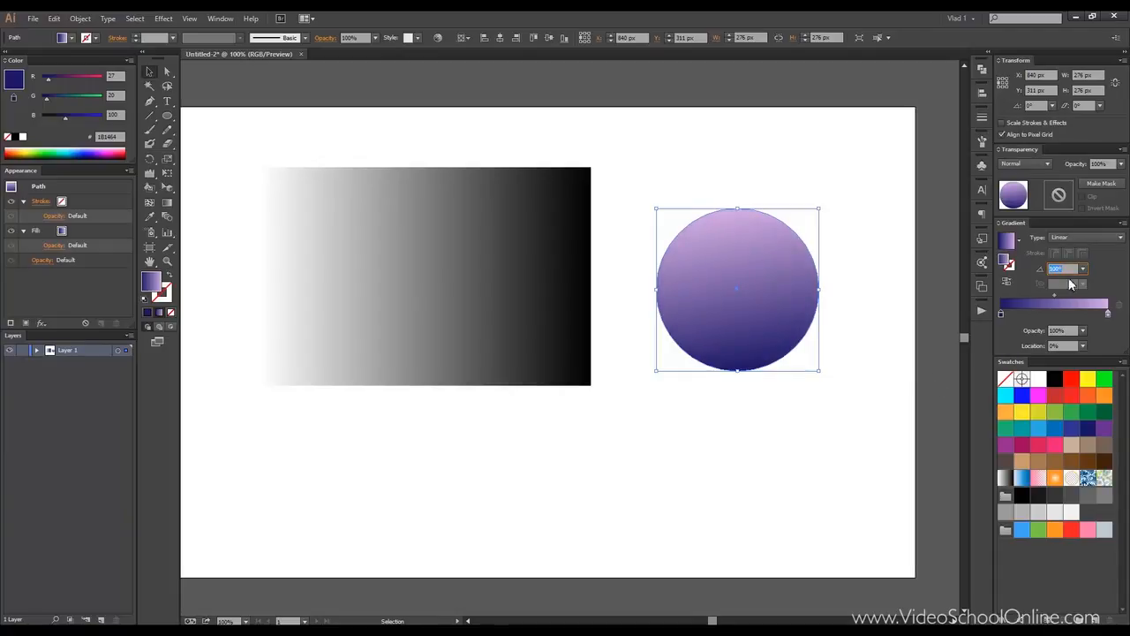
left_click(1004, 287)
left_click(1004, 287)
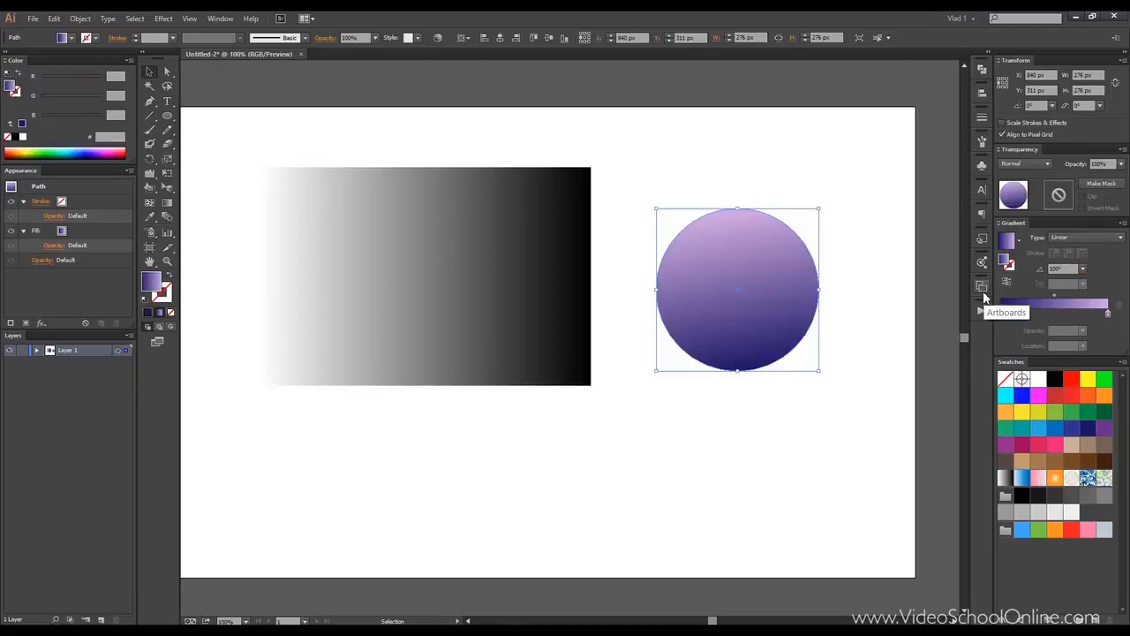
Change the circle's gradient type to Radial and reverse the gradient's colors
left_click(1095, 238)
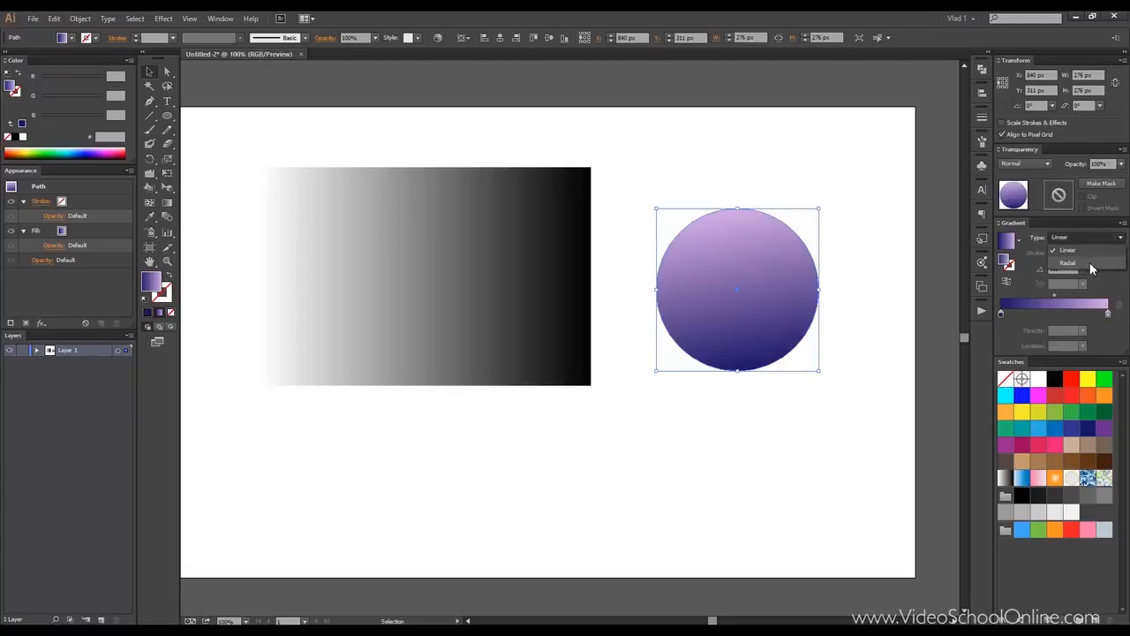
left_click(1070, 263)
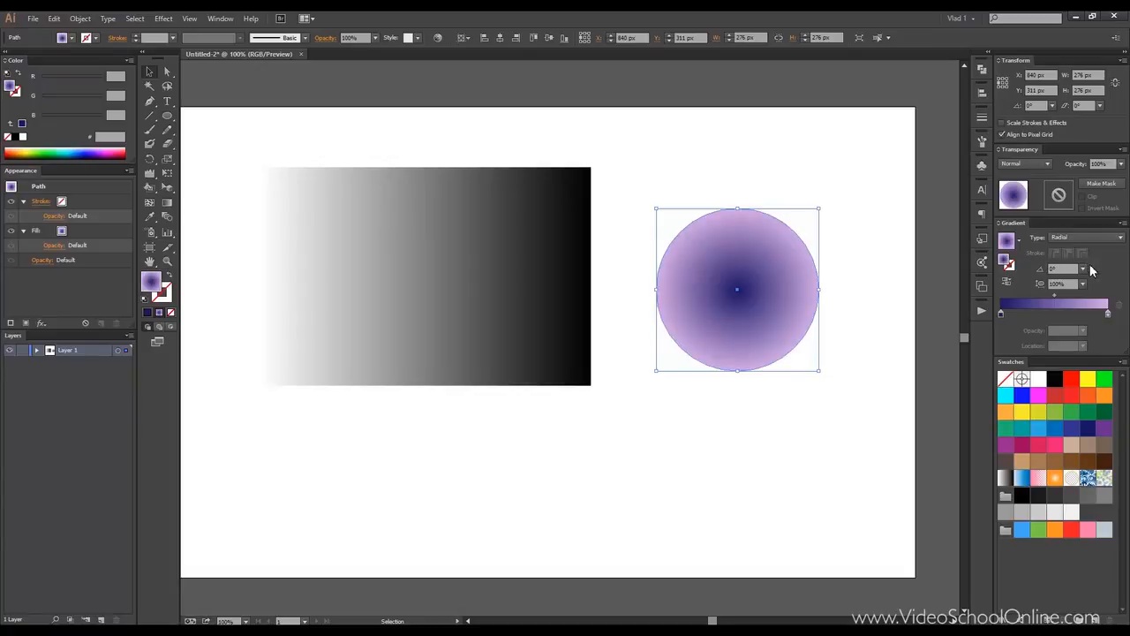
left_click(1008, 282)
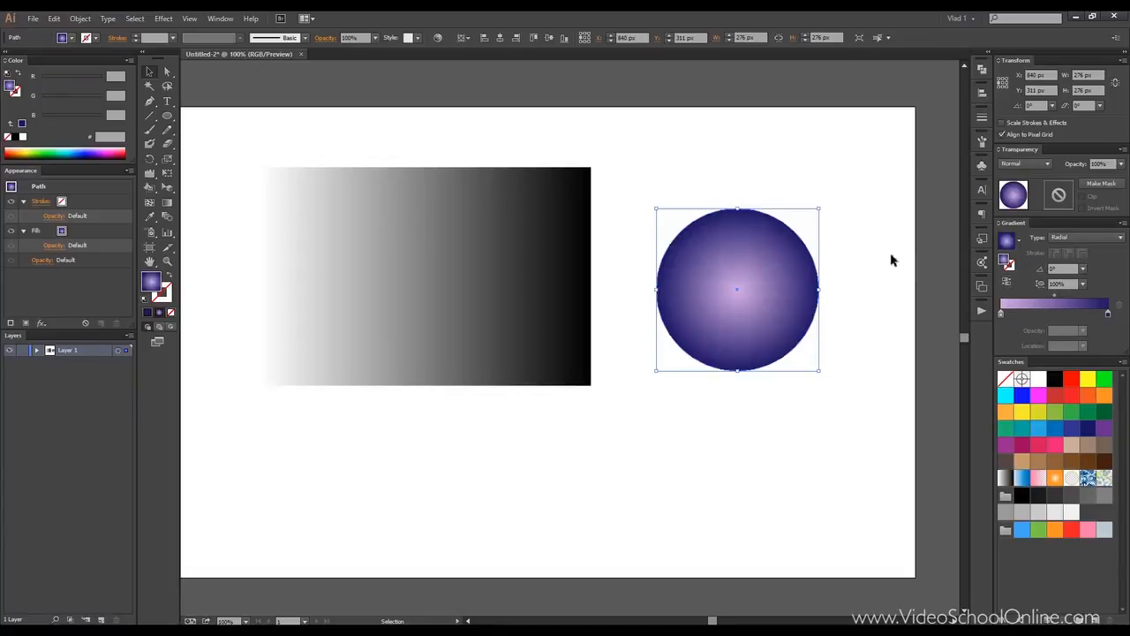
Recolor the circle's radial gradient with blue 0071BC at the outer stop and lighter blue 29ABE2 at the center stop
left_click_drag(1054, 427, 1108, 314)
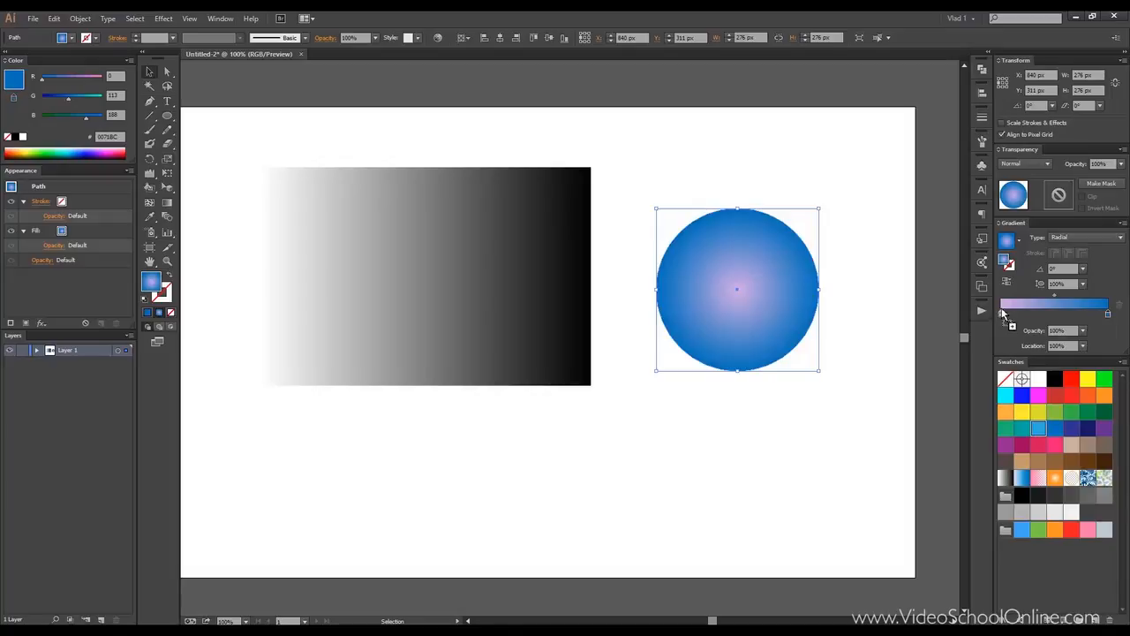
left_click_drag(1003, 320, 1002, 316)
left_click(877, 270)
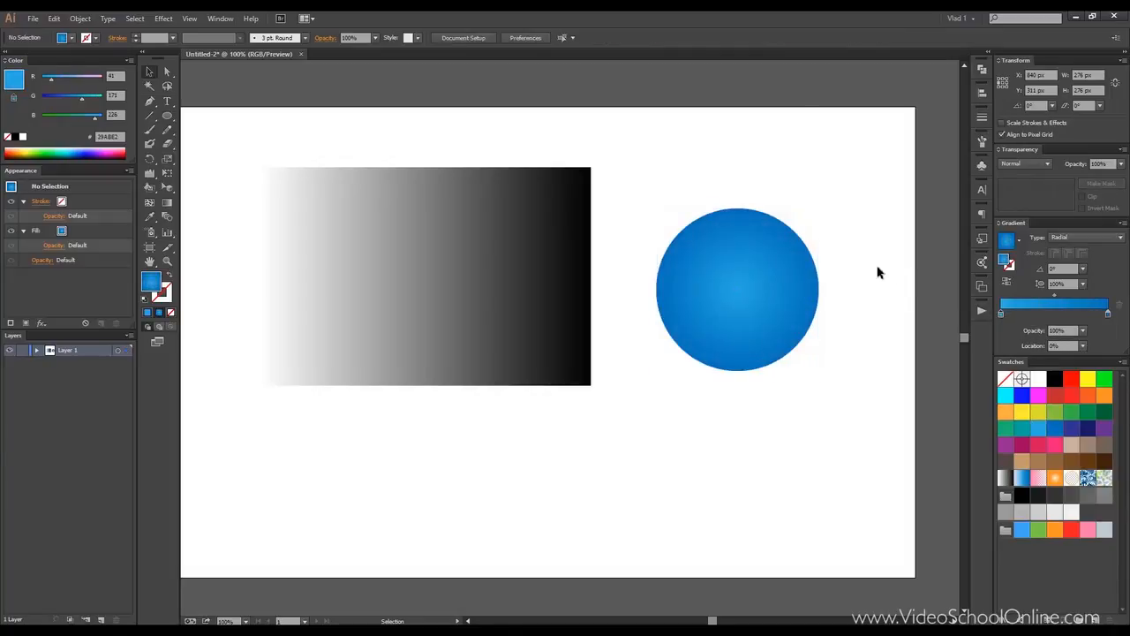
Set the aspect ratio of the circle's radial gradient to 200%
left_click(751, 265)
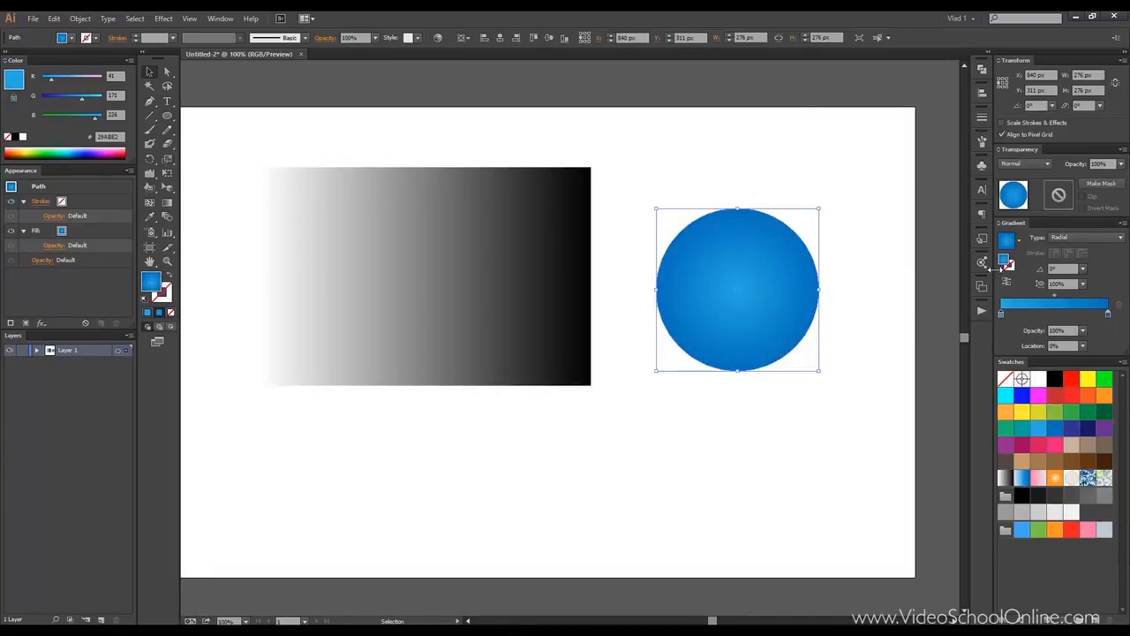
left_click(1083, 283)
left_click(1109, 433)
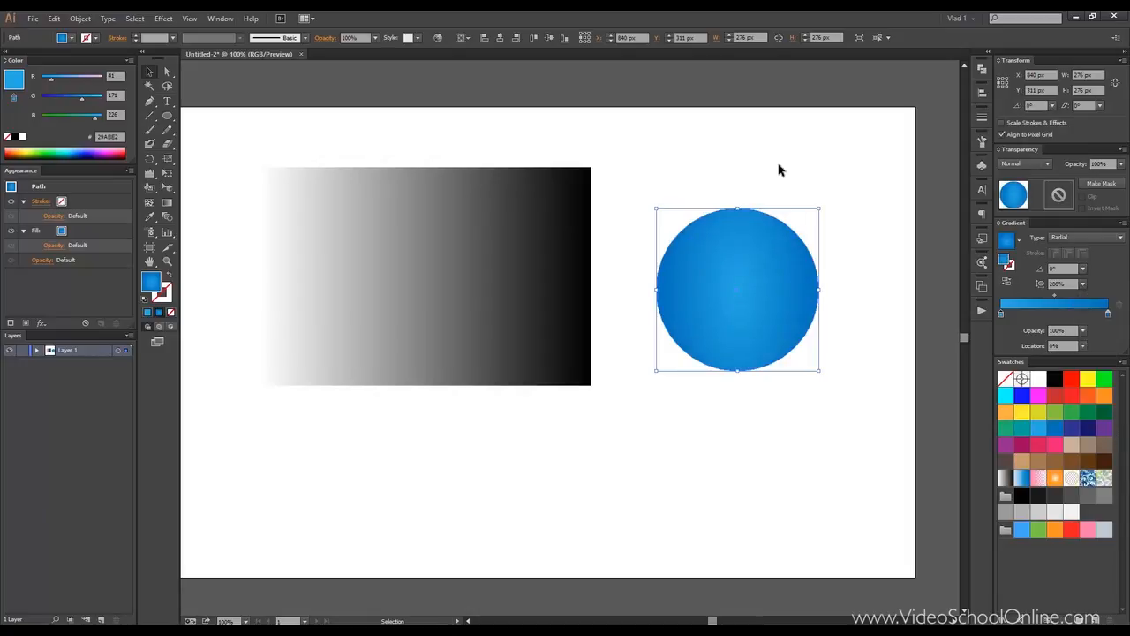
Activate the Gradient tool on the circle and set the radial gradient's aspect ratio to 100%
key("g")
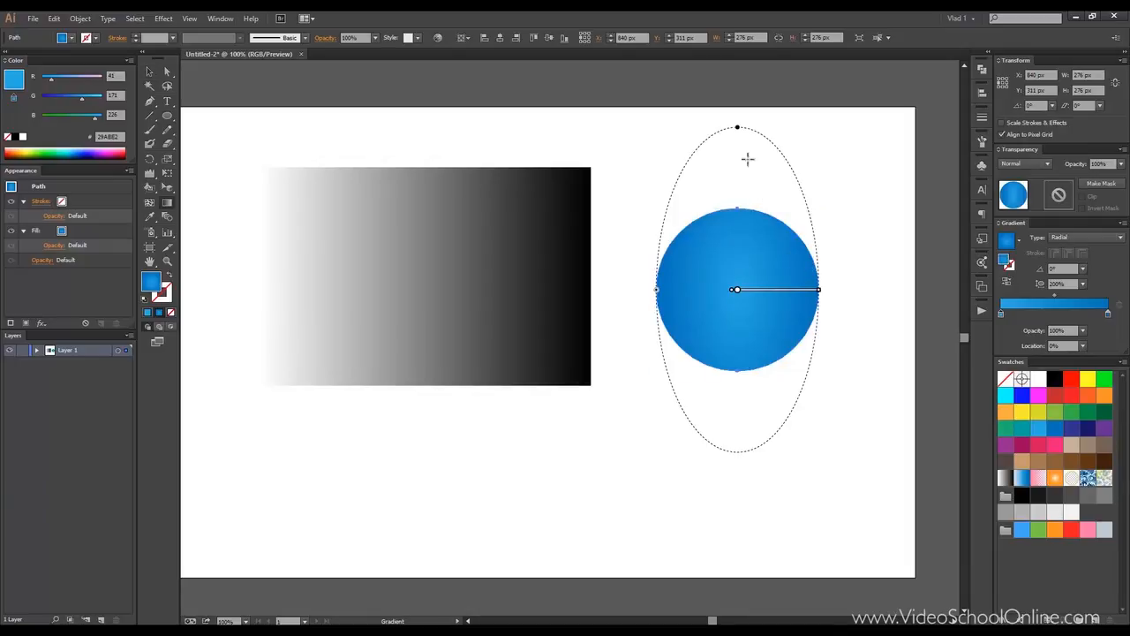
left_click(1082, 284)
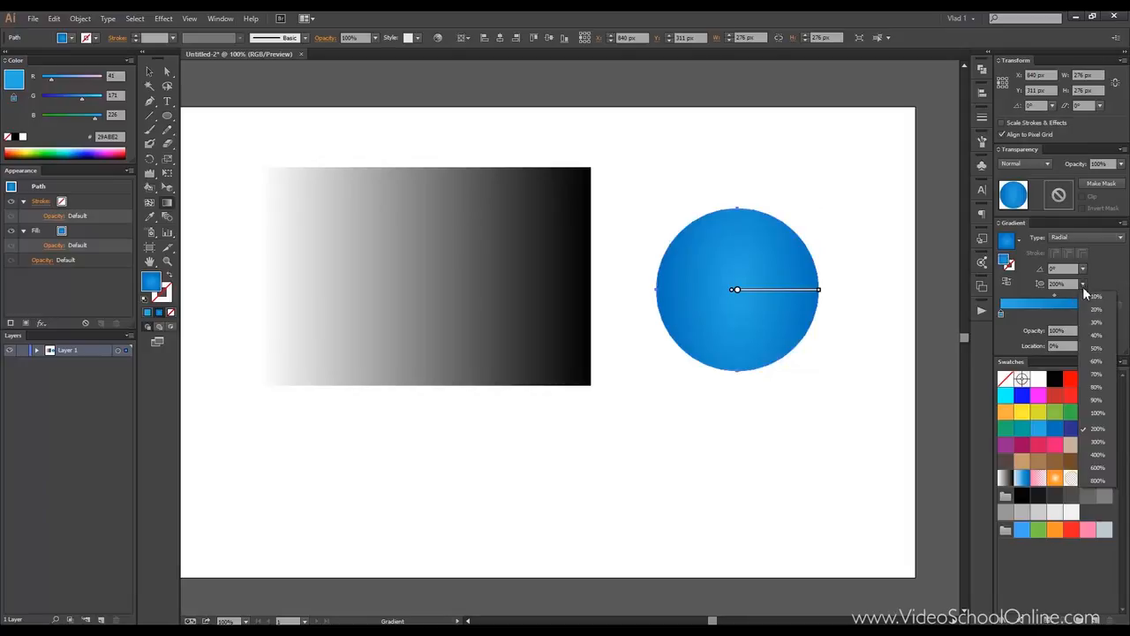
left_click(1098, 412)
Extend the radial gradient's radius beyond the circle's edge to about one and a half times the circle's radius
mouse_move(741, 208)
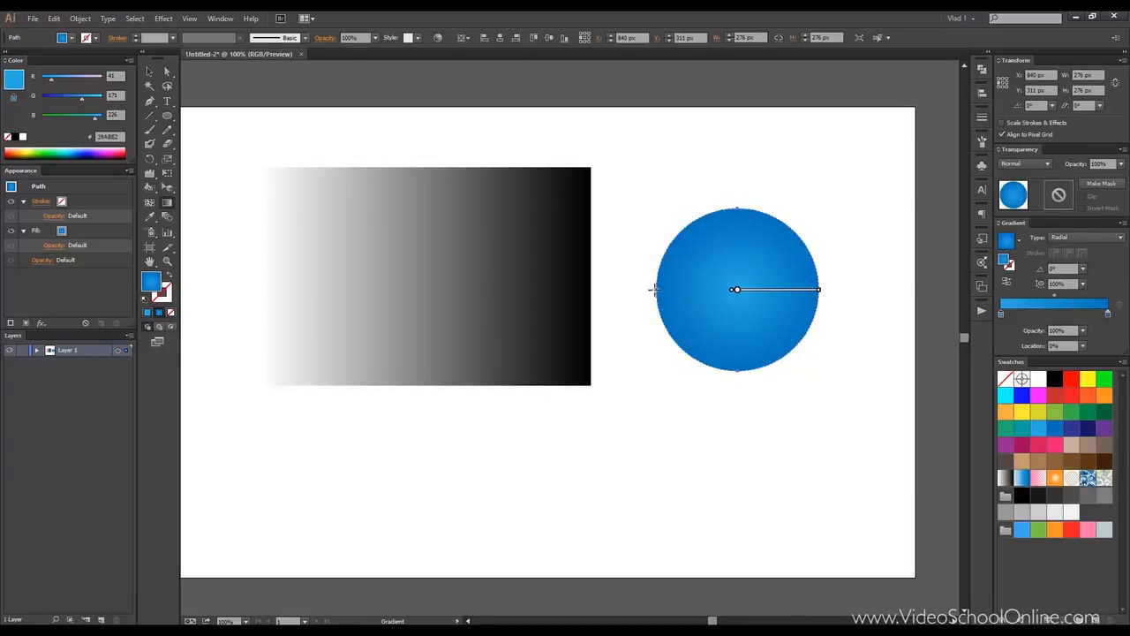
mouse_move(819, 290)
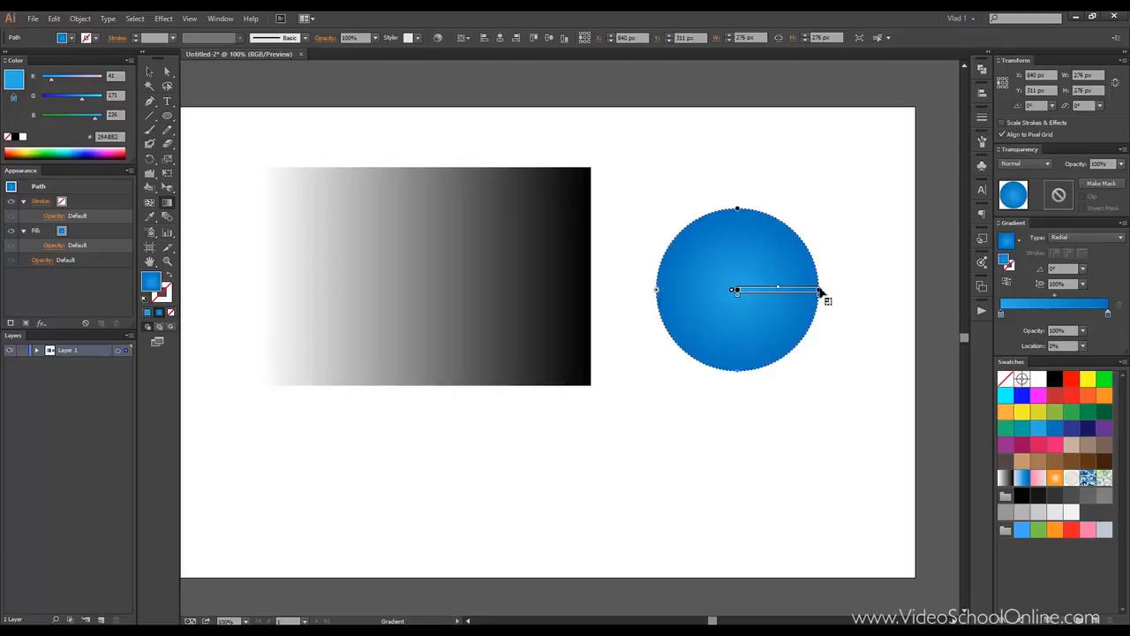
left_click_drag(820, 291, 862, 291)
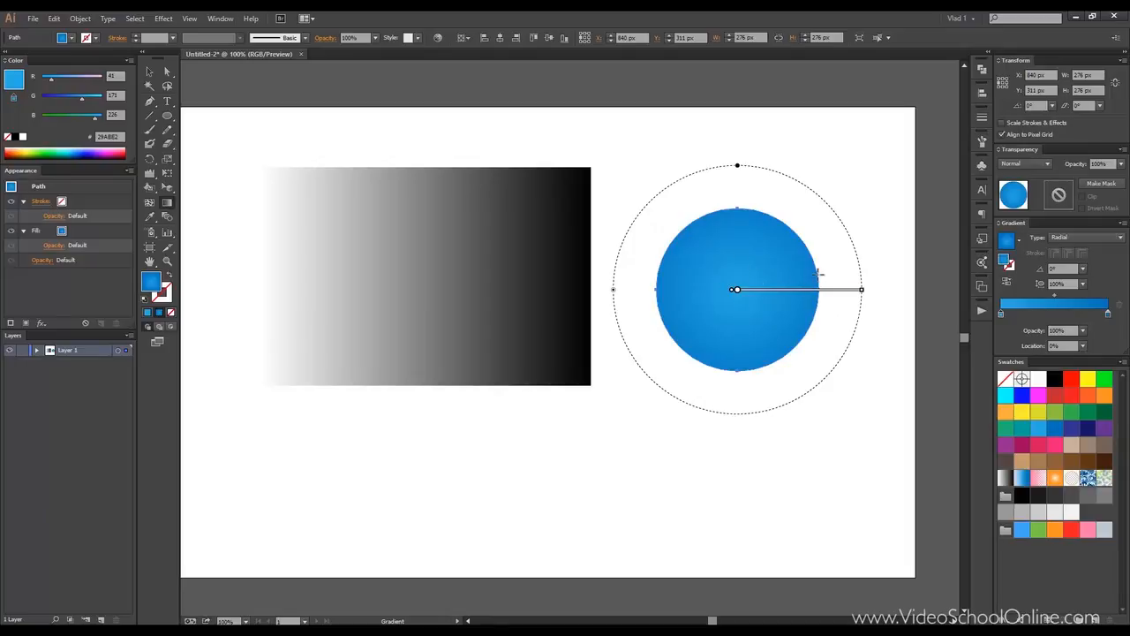
Stretch the circle's radial gradient to an aspect ratio of about 165% and rotate it to about -71°
left_click_drag(738, 165, 736, 84)
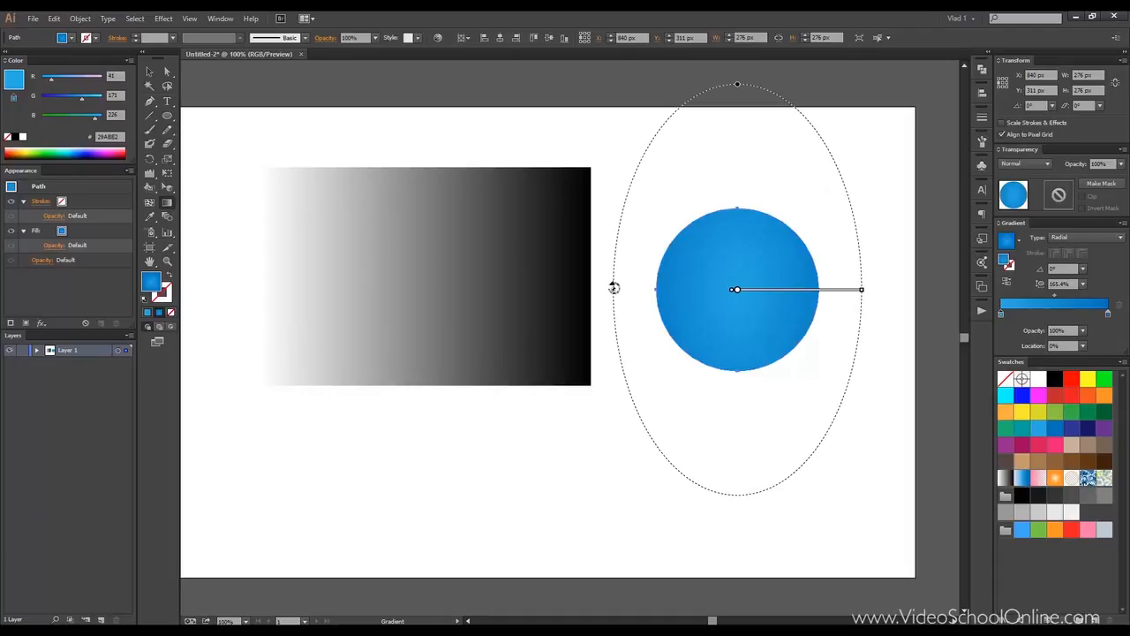
mouse_move(612, 296)
left_mouse_down()
mouse_move(573, 298)
mouse_move(618, 298)
left_mouse_up()
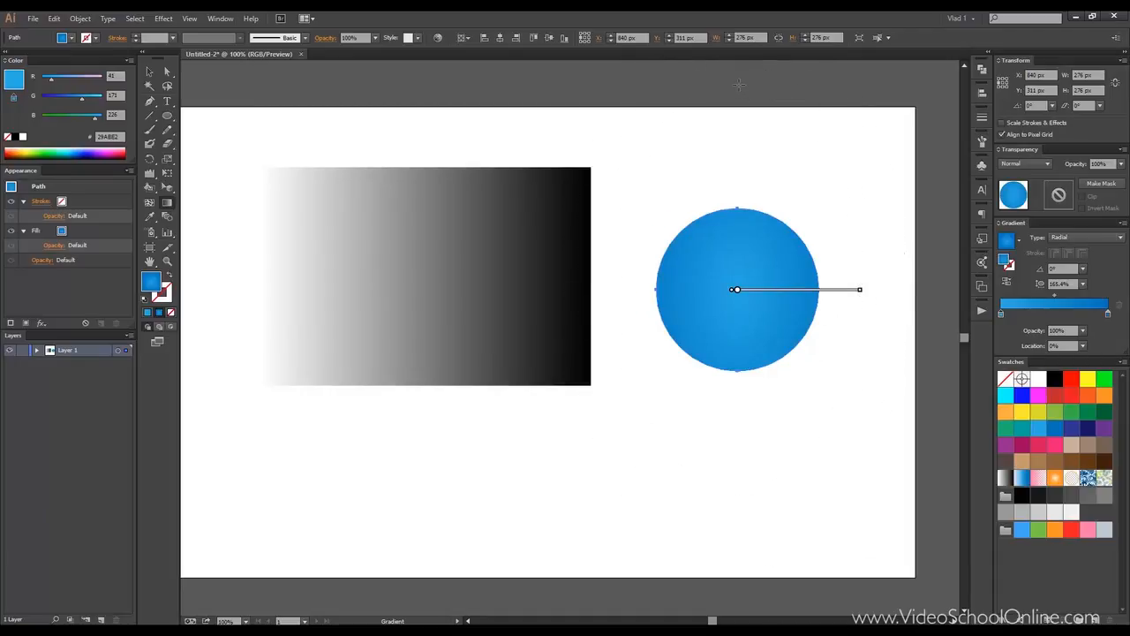
left_click_drag(730, 89, 913, 217)
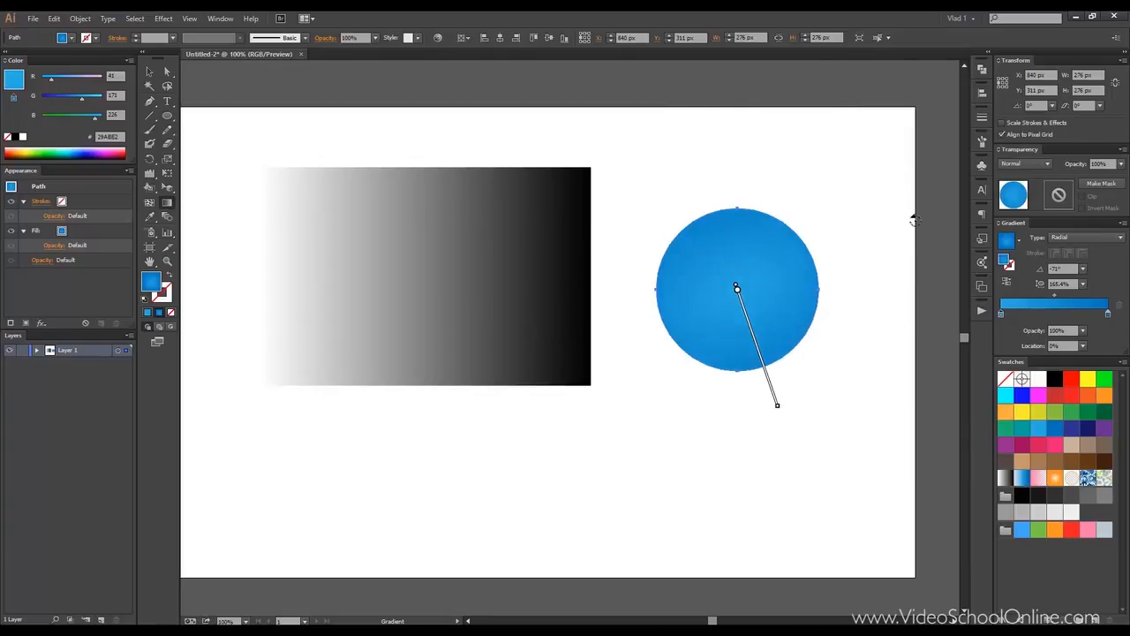
Shorten the radial gradient's radius to about three quarters of the circle's radius and deselect the circle
left_click_drag(777, 406, 765, 377)
left_click_drag(706, 207, 722, 243)
key("v")
left_click(696, 187)
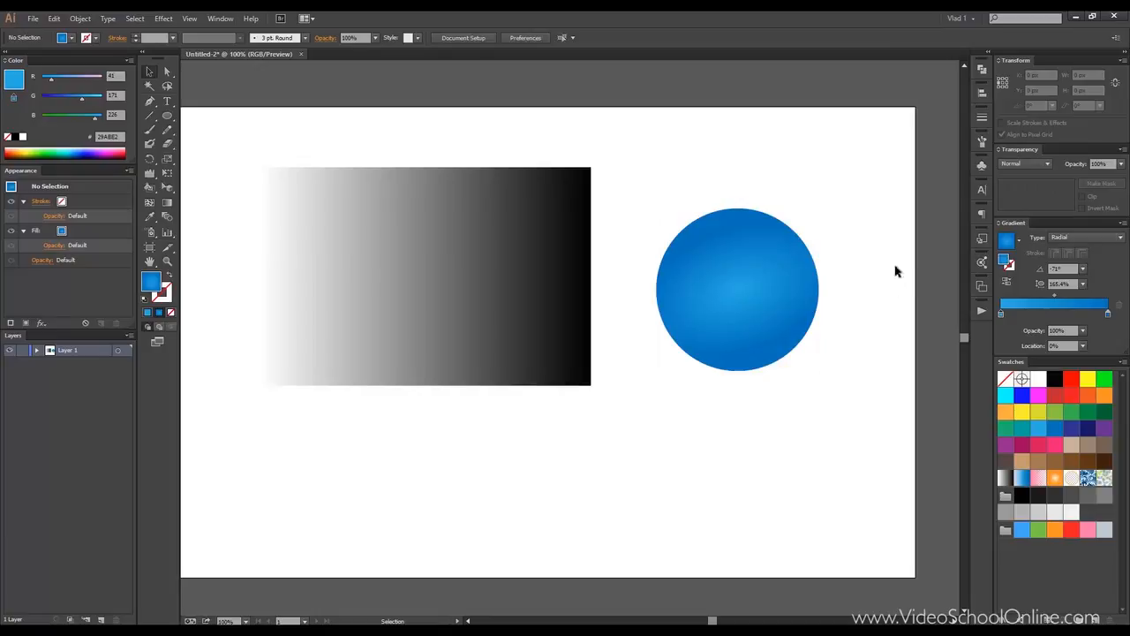
Reselect the circle and move its light blue center stop outward along the gradient to about 45%
left_click(720, 285)
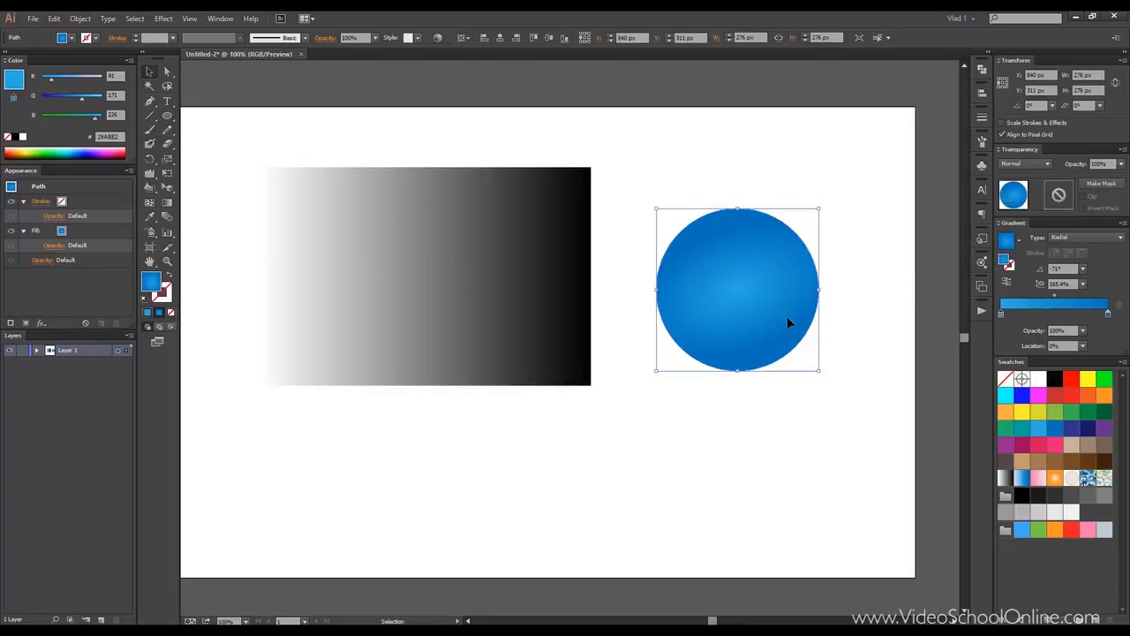
key("g")
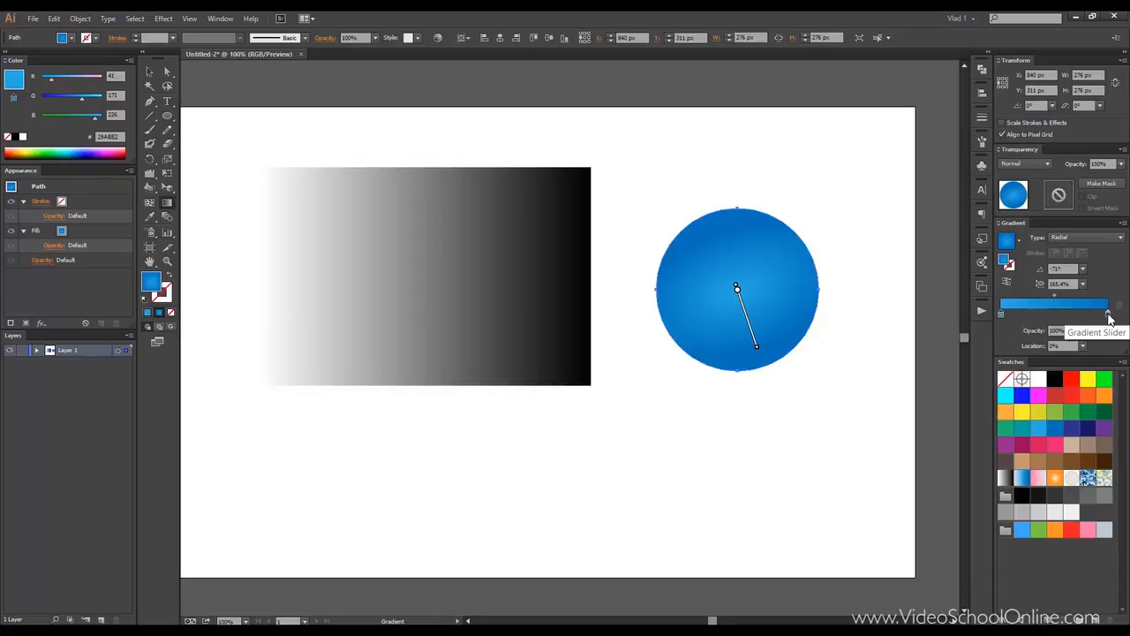
left_click_drag(735, 296, 745, 329)
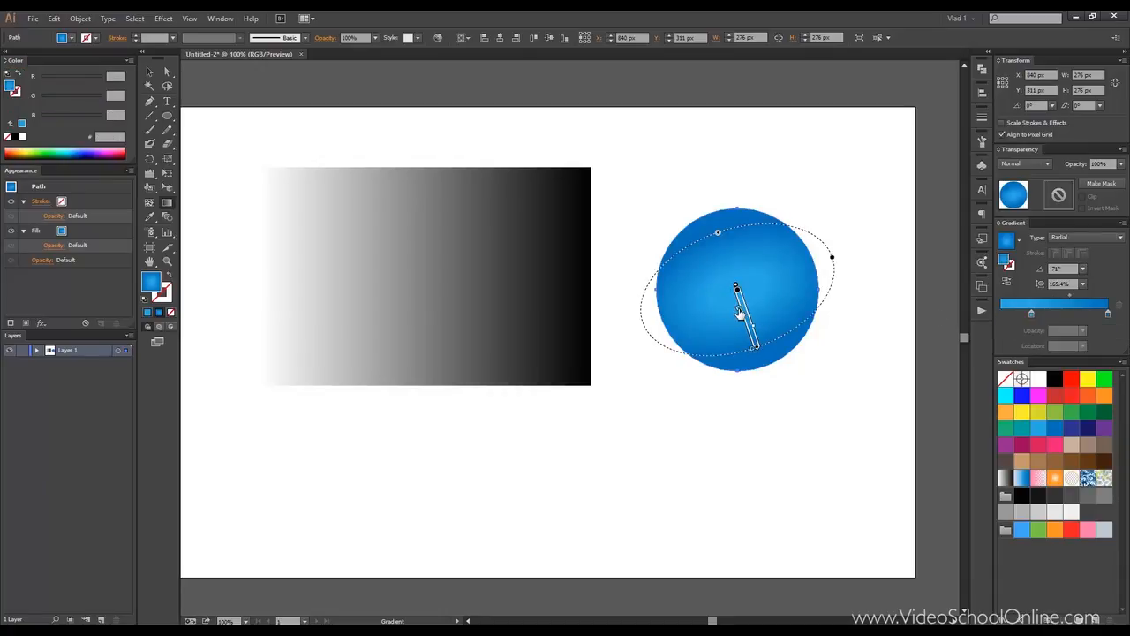
left_click_drag(745, 316, 781, 324)
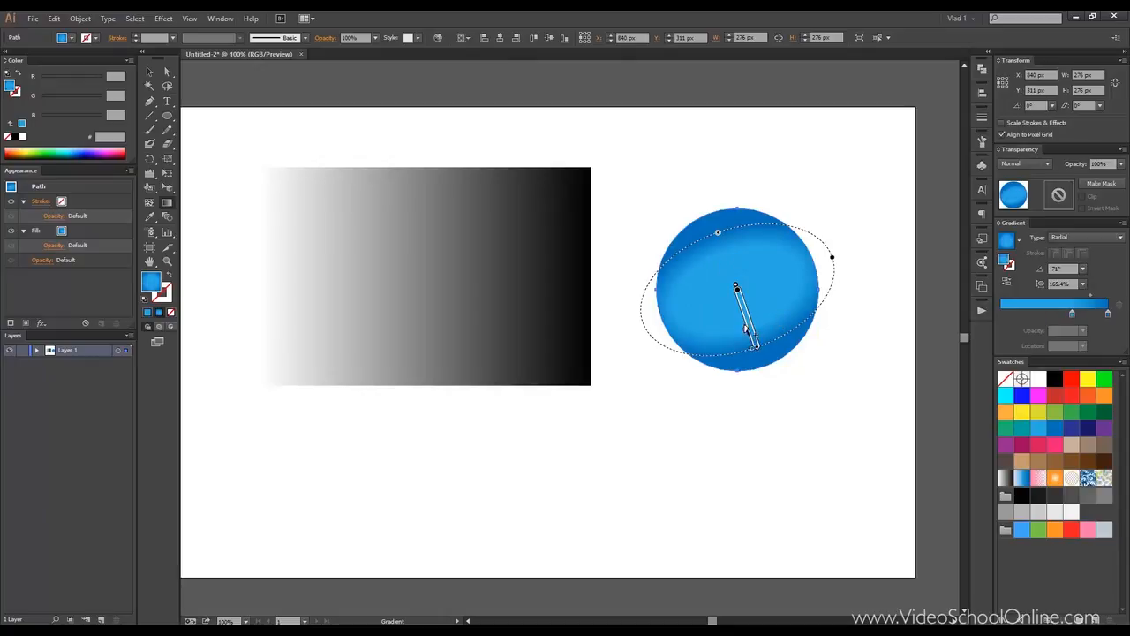
left_click_drag(747, 328, 740, 317)
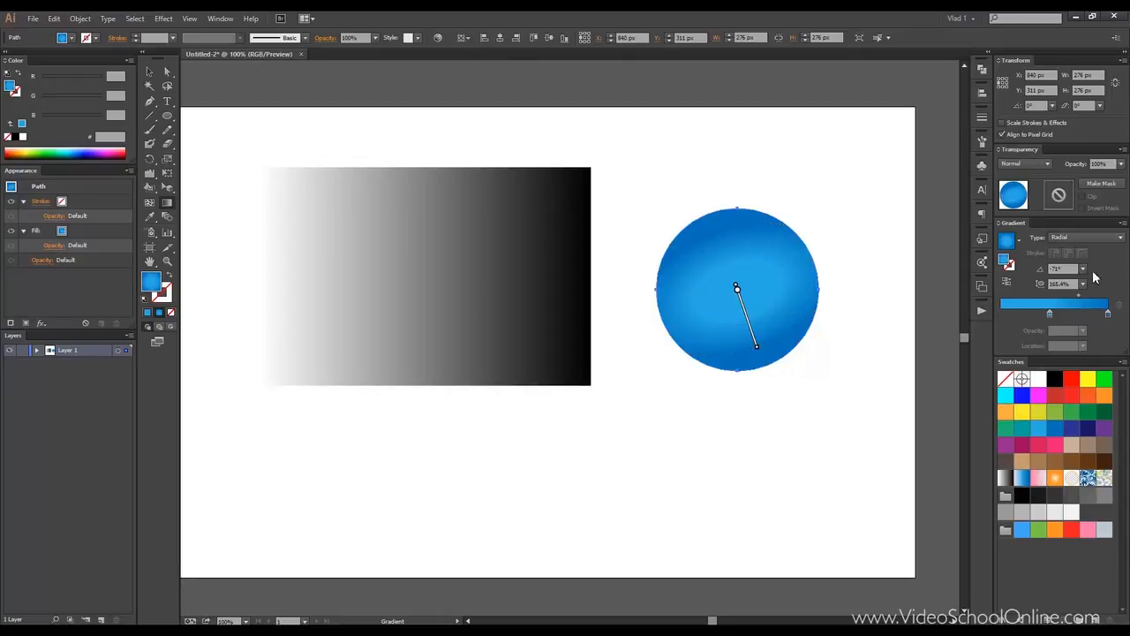
Set the opacity of the circle gradient's light blue stop to 30%
left_click(1050, 313)
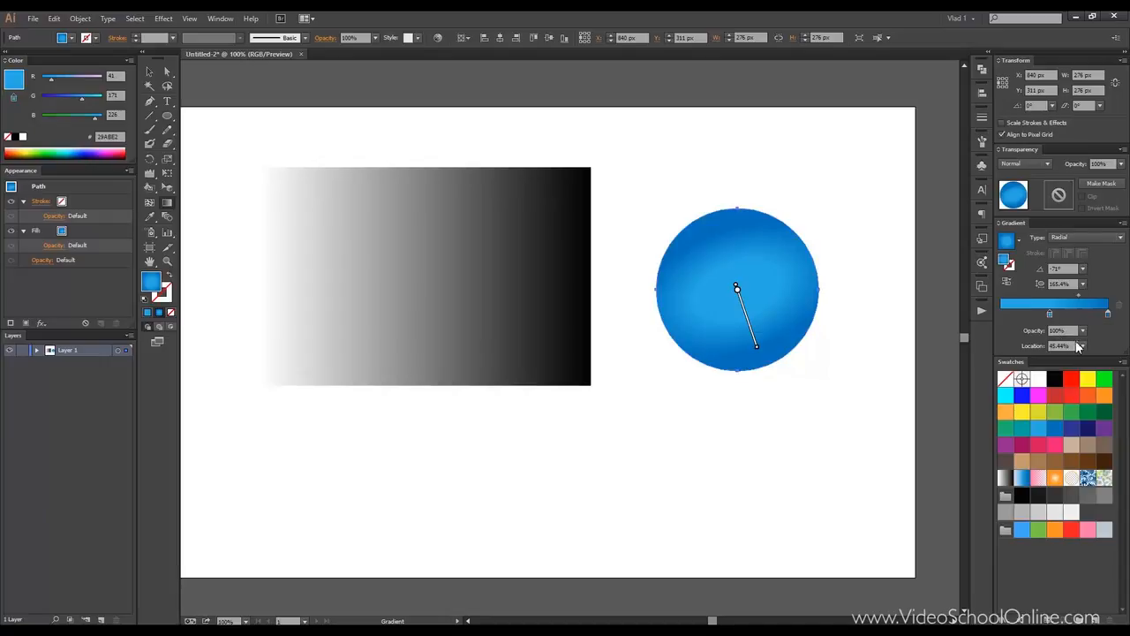
left_click(1073, 331)
left_click(1083, 330)
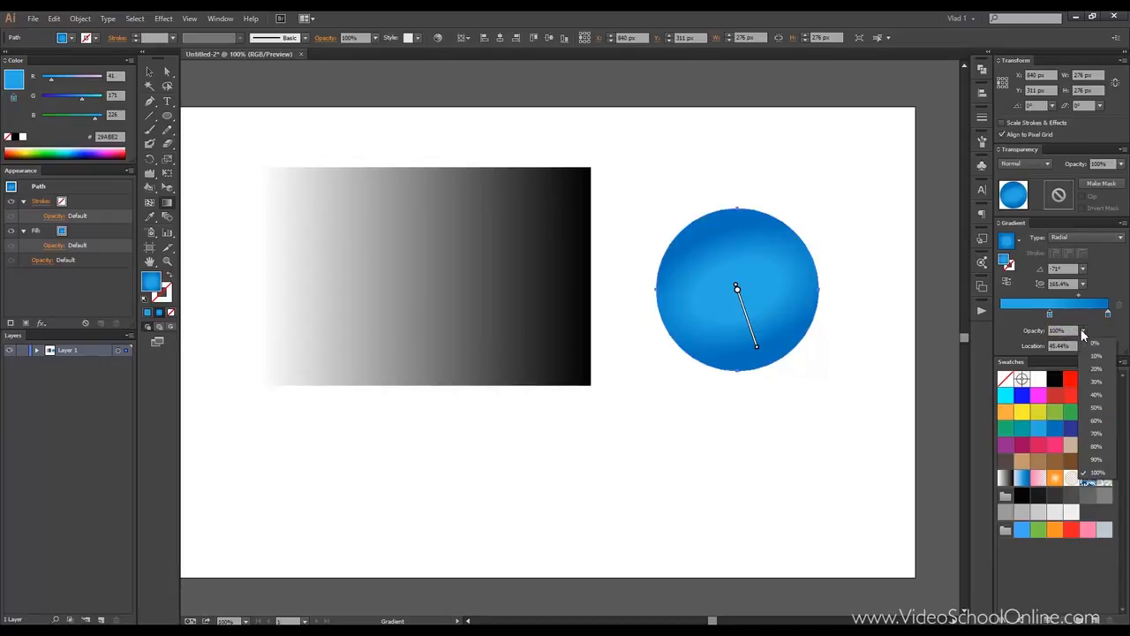
left_click(1096, 356)
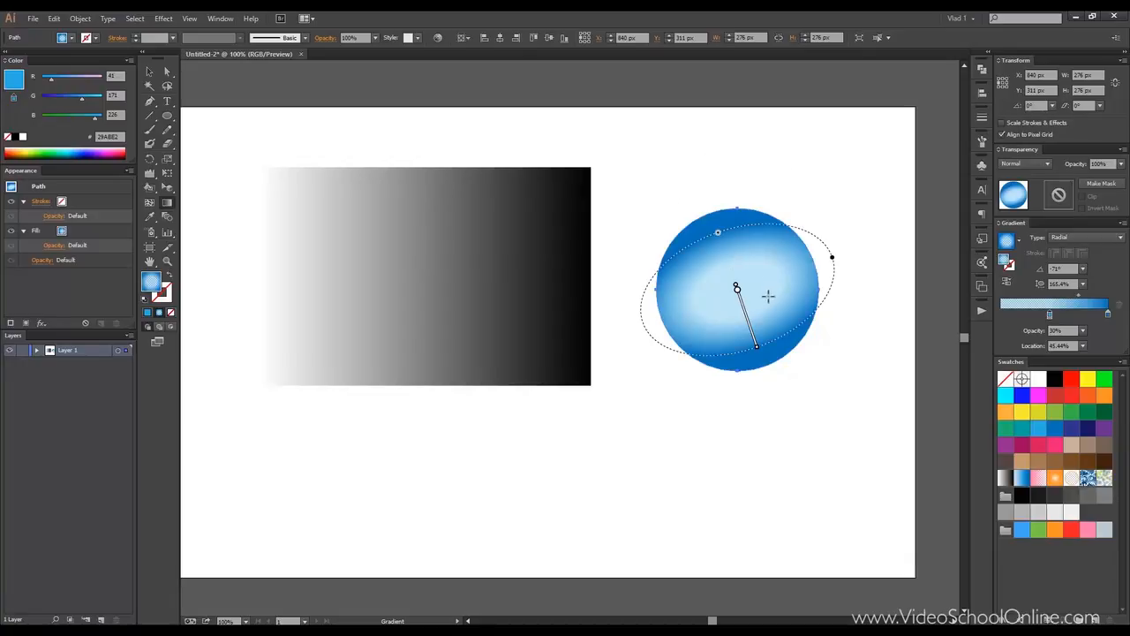
Move the circle gradient's light blue stop to about 34% and its midpoint to 13%
left_click(1051, 345)
left_click_drag(1050, 318, 1038, 317)
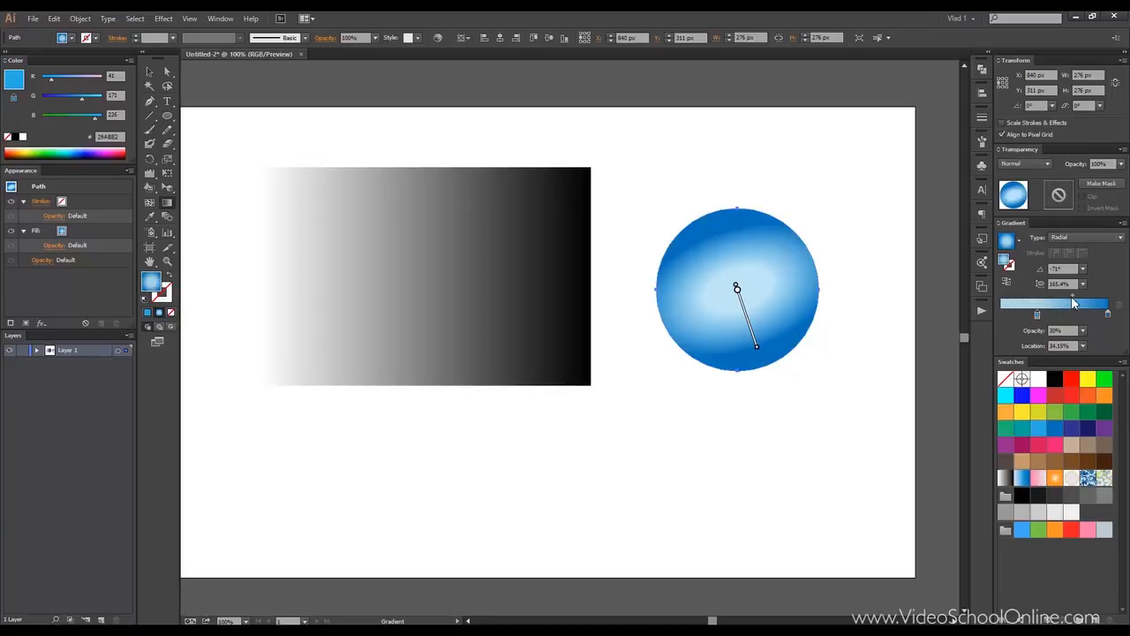
left_click_drag(1075, 301, 1047, 302)
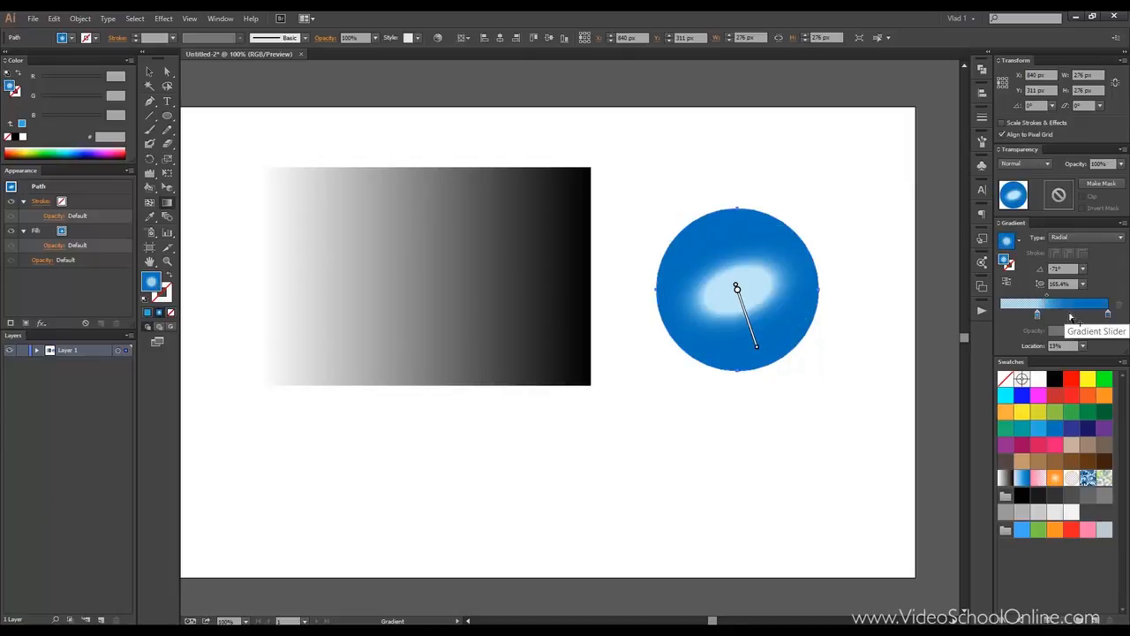
Add two extra color stops to the circle's gradient at about 60% and 17%
left_click(1069, 315)
mouse_move(1069, 314)
left_mouse_down()
mouse_move(1055, 316)
mouse_move(1089, 314)
mouse_move(1065, 315)
left_mouse_up()
left_click(1018, 316)
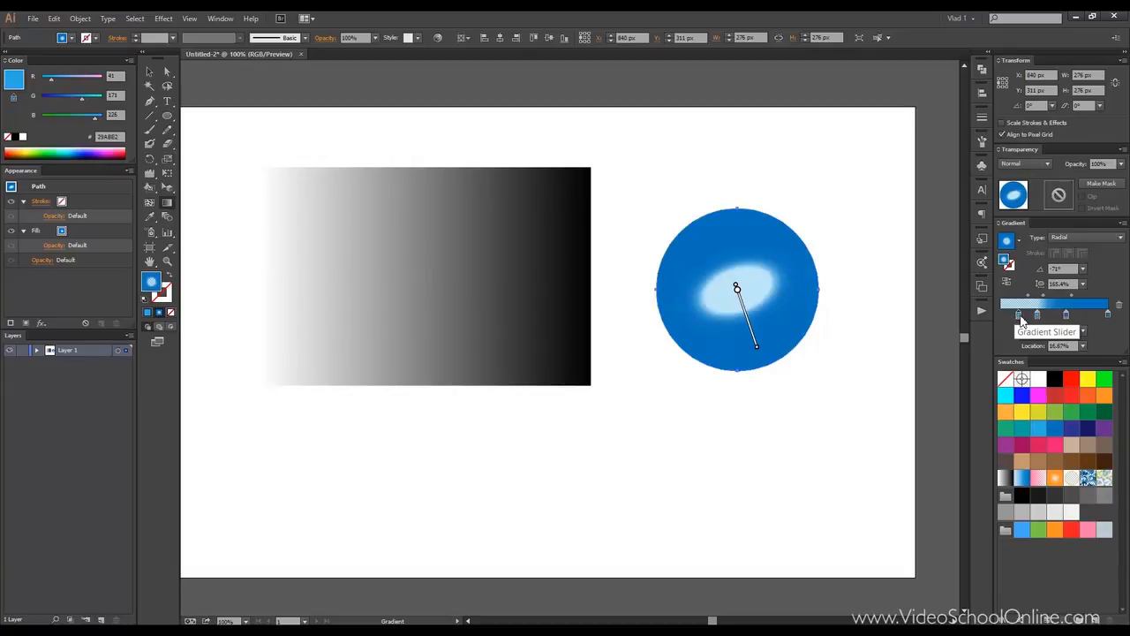
Remove the two added color stops from the circle's gradient
left_click_drag(1019, 315, 1064, 381)
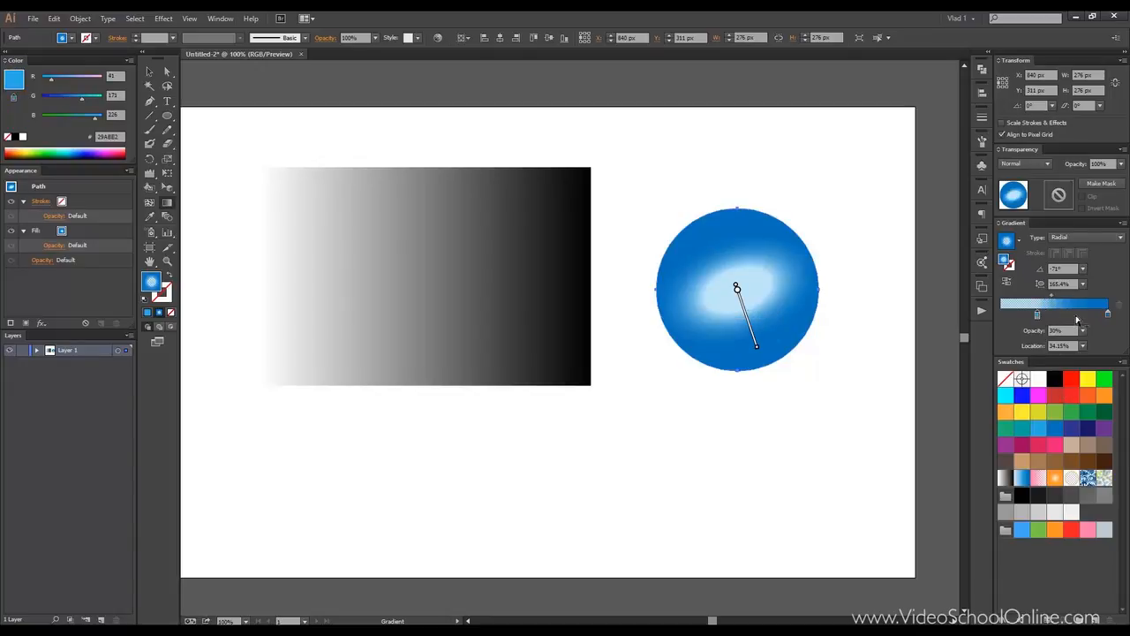
left_click(1066, 315)
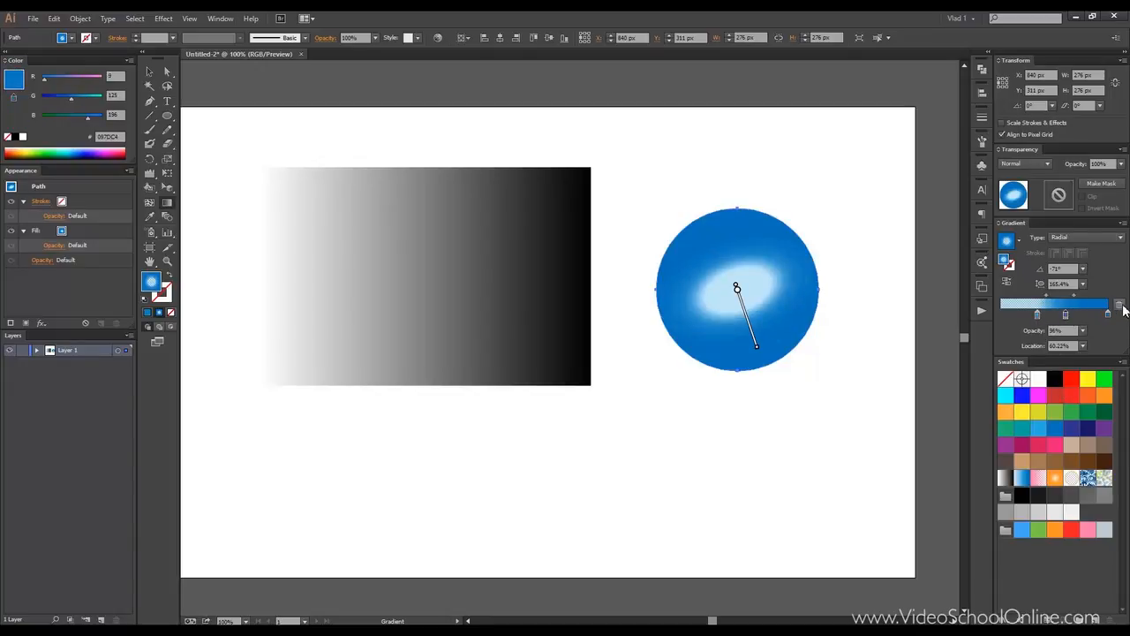
left_click(1119, 305)
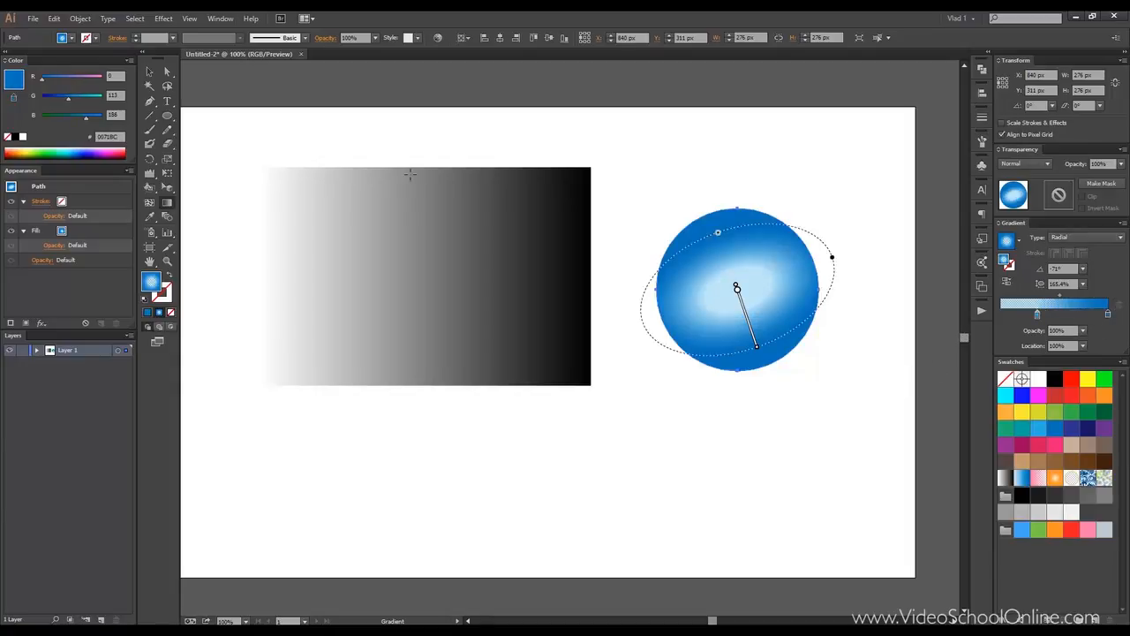
Delete the circle with the blue radial gradient
left_click(151, 74)
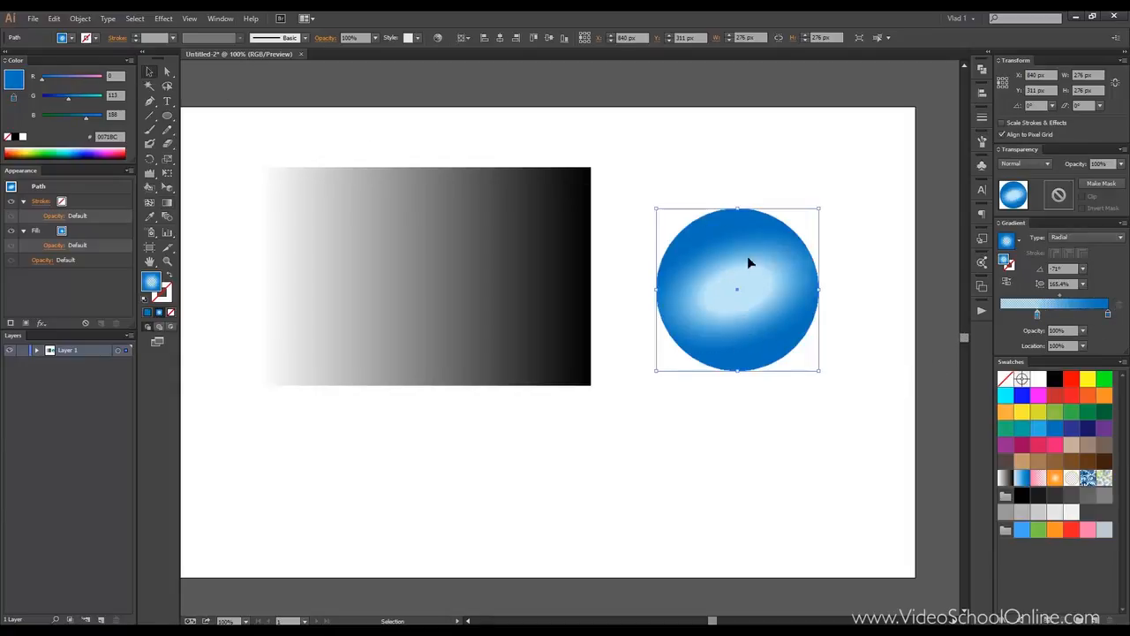
key("Delete")
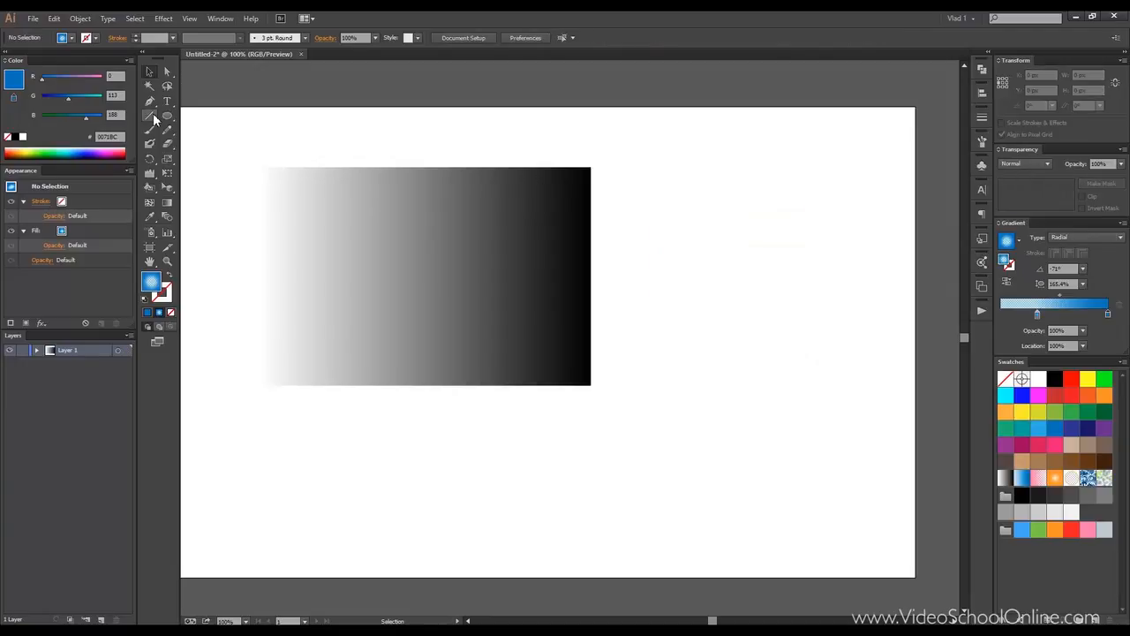
Swap the rectangle's fill and stroke so the black-and-white gradient applies to its stroke, and reselect the rectangle
left_click(378, 209)
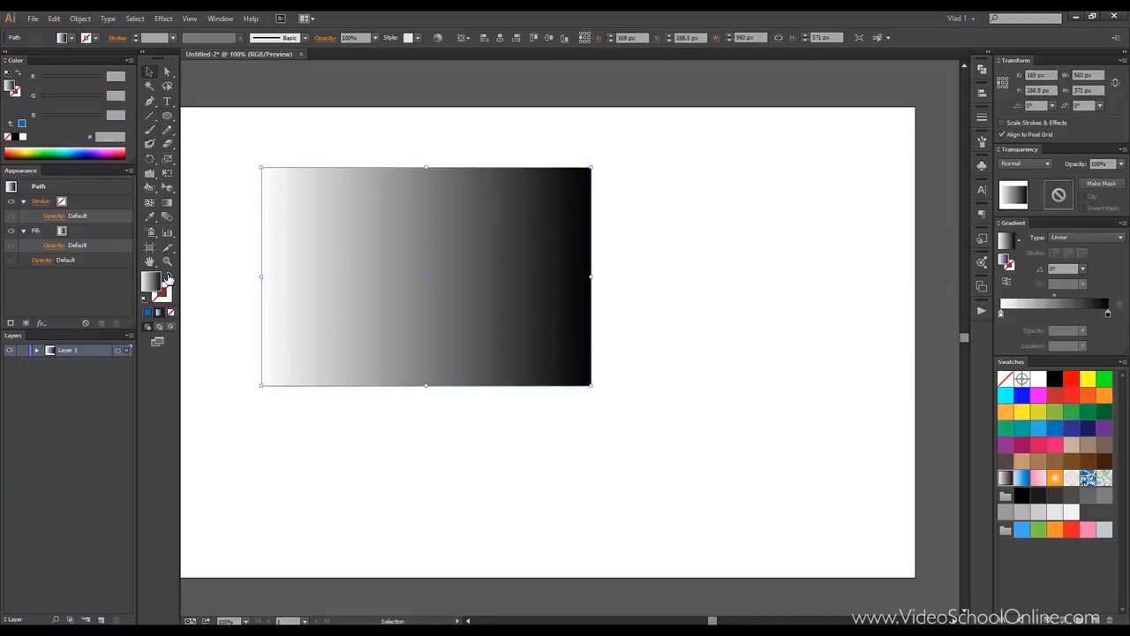
left_click(167, 279)
left_click(297, 136)
left_click_drag(276, 144, 606, 247)
Recolor the rectangle's stroke gradient with pink ED1E79 at the start stop and dark magenta 9E005D at the end stop
scroll(472, 161, "left", 3)
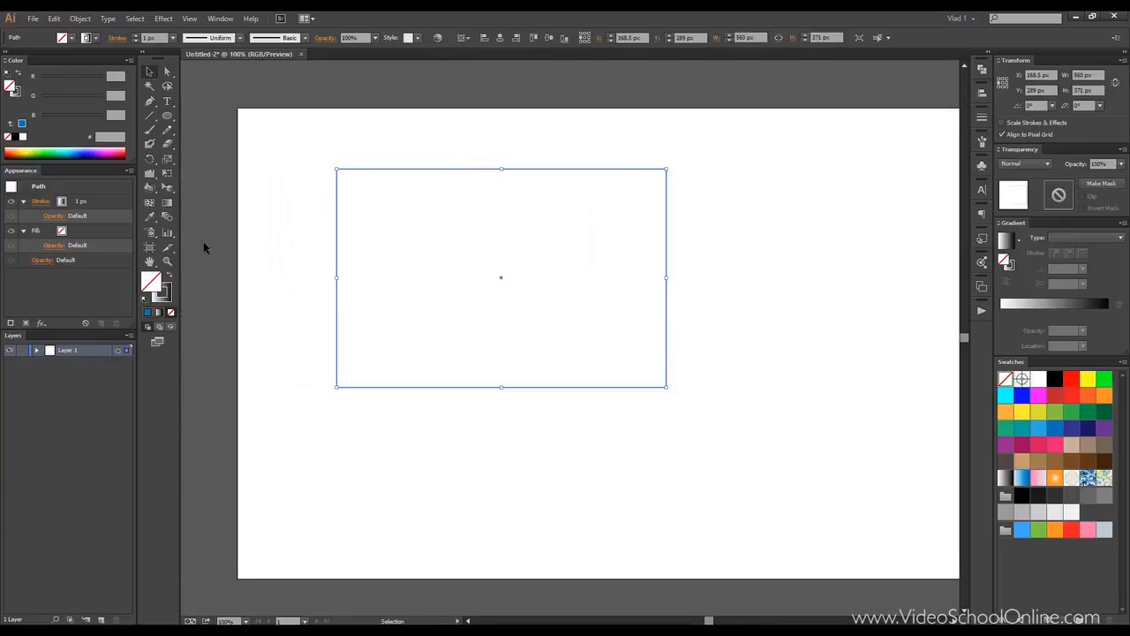
scroll(655, 166, "up", 1)
scroll(524, 162, "up", 1)
scroll(524, 162, "down", 1)
left_click_drag(454, 162, 563, 156)
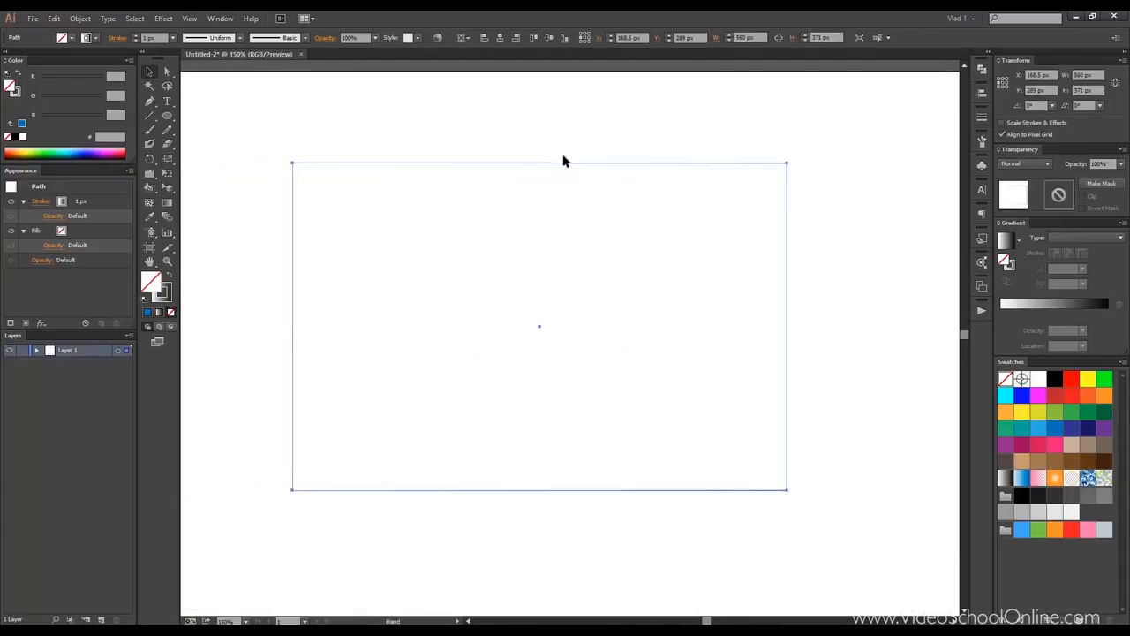
left_click(1015, 265)
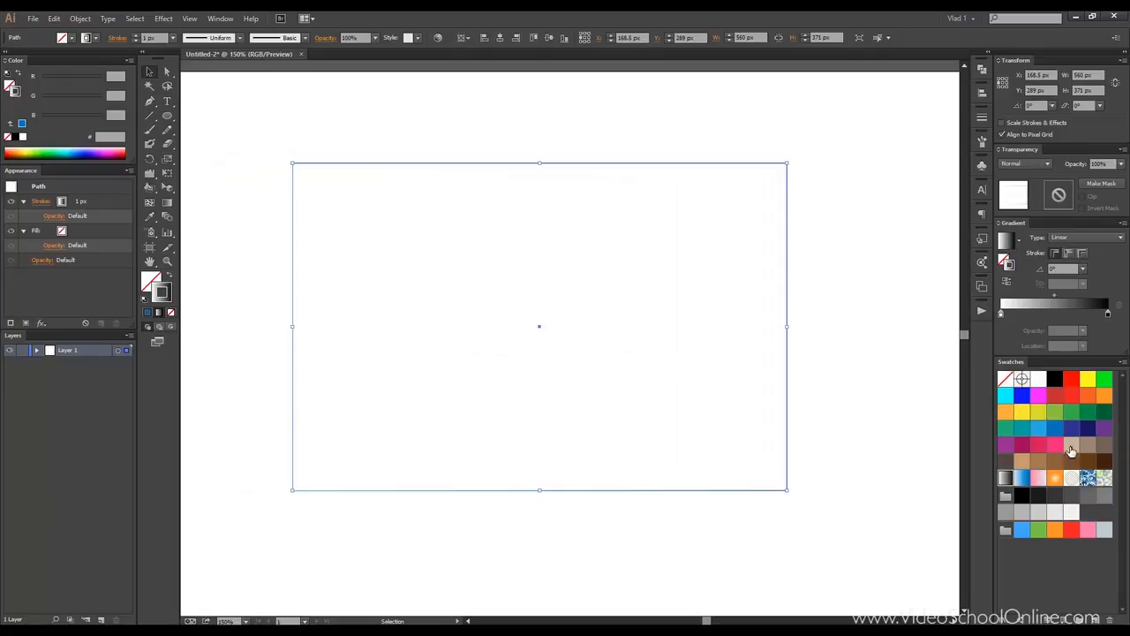
left_click_drag(1054, 446, 1002, 313)
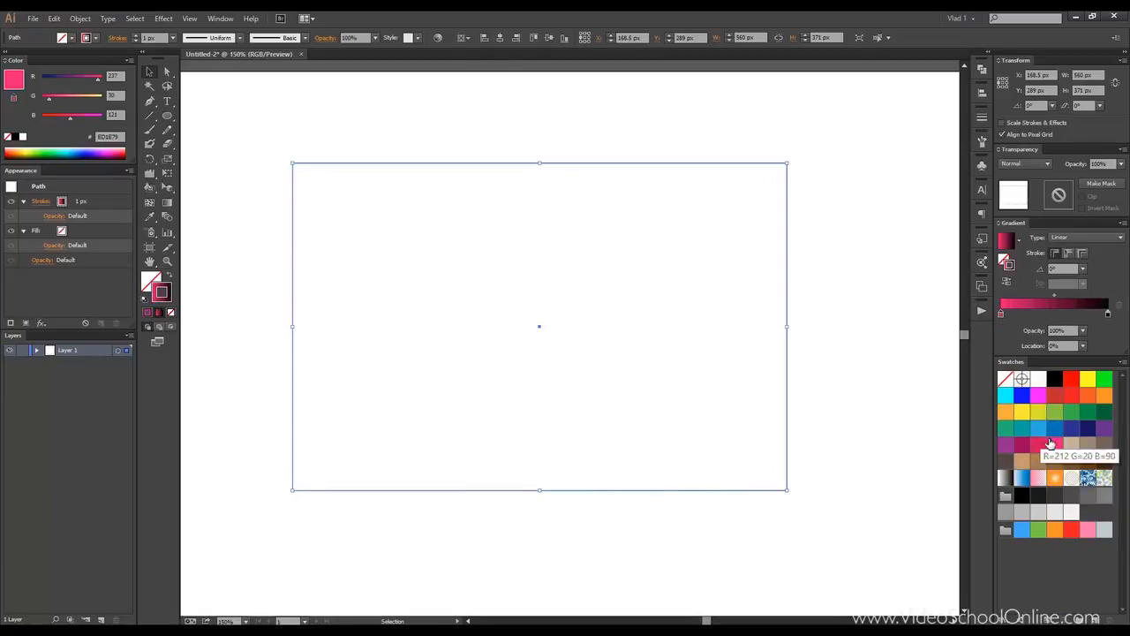
left_click_drag(1022, 446, 1109, 316)
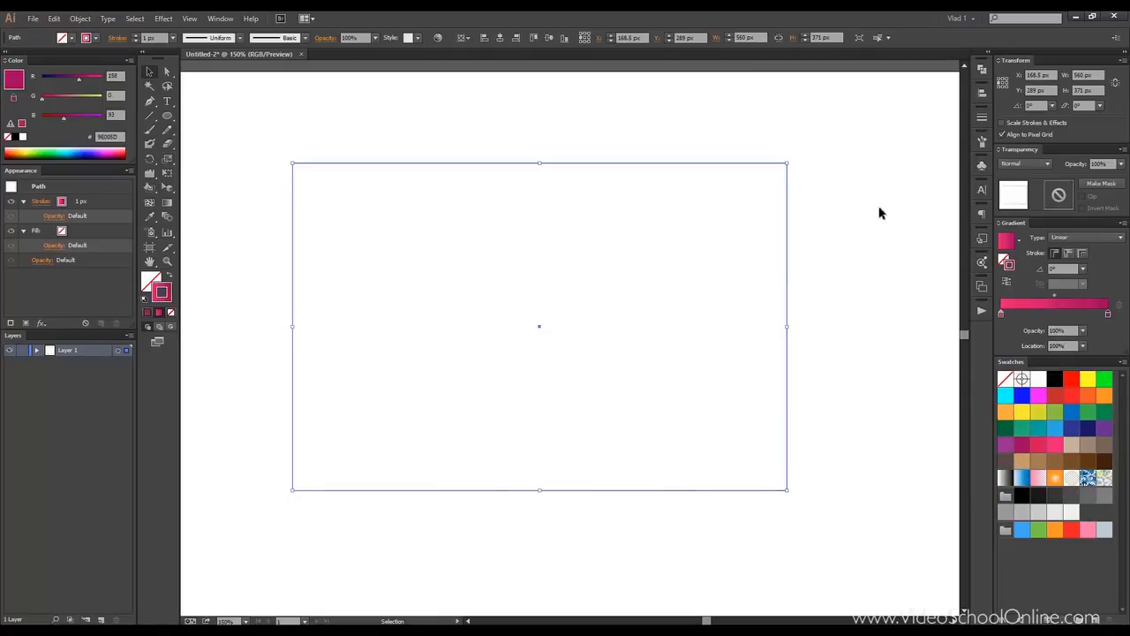
left_click(838, 174)
left_click_drag(744, 113, 841, 329)
Replace the end stop of the rectangle's stroke gradient with red C1272D and reselect the rectangle
left_click_drag(1055, 395, 1110, 318)
left_click(813, 155)
left_click_drag(715, 107, 910, 354)
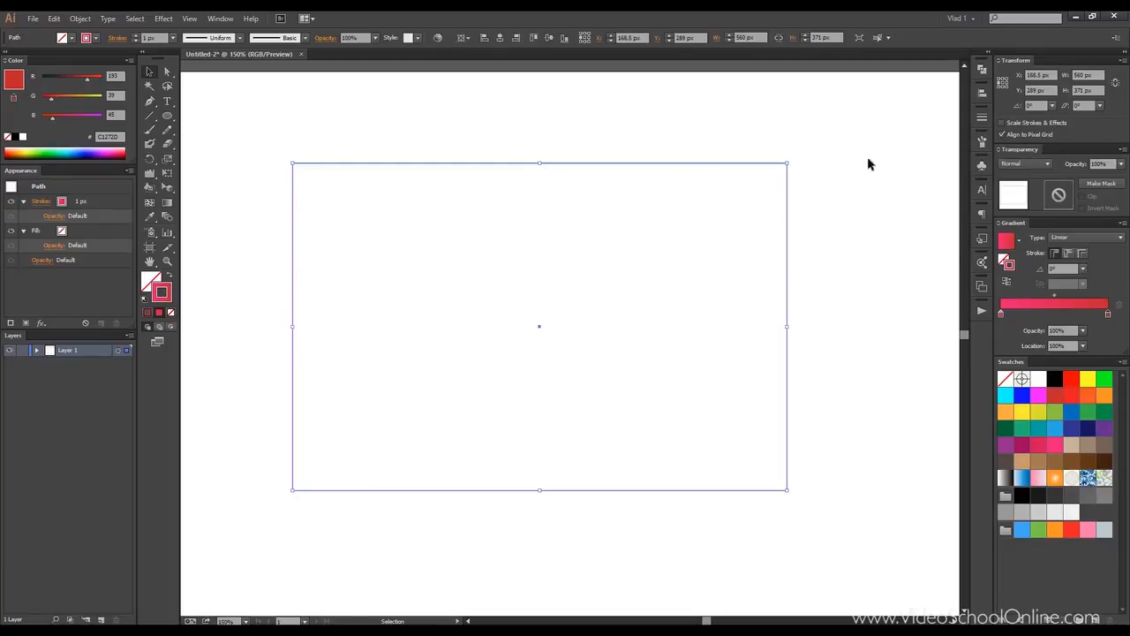
Set the rectangle's stroke weight to 15 px
left_click(982, 118)
key("Up")
key("Up")
key("Up")
key("Up")
key("Up")
key("Up")
key("Up")
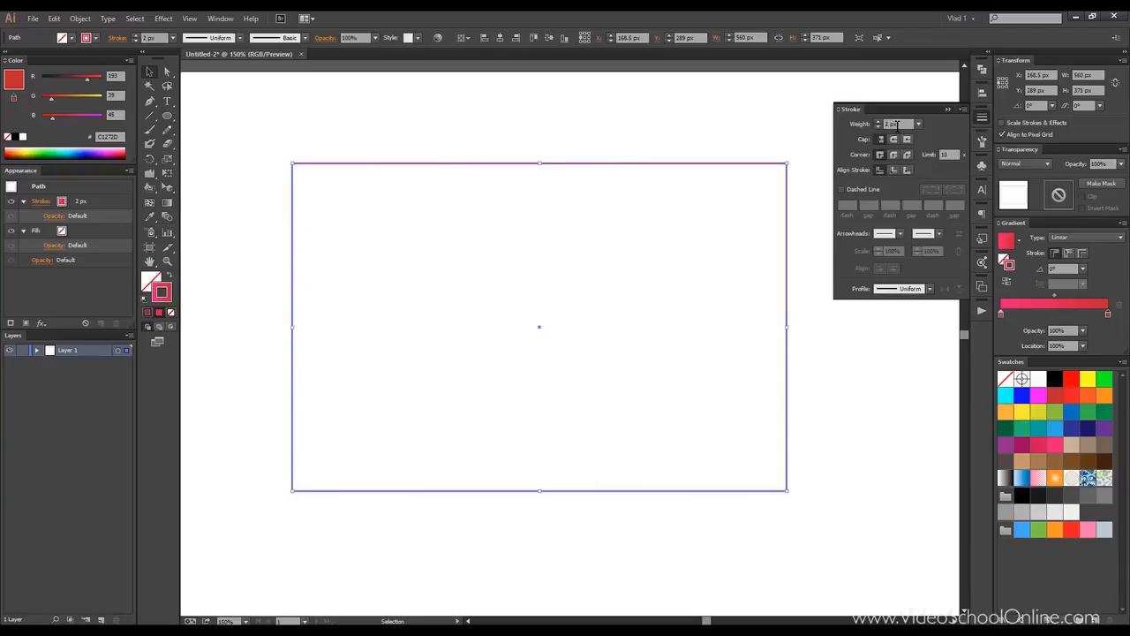
key("Up")
key("Up")
key("Up")
key("Up")
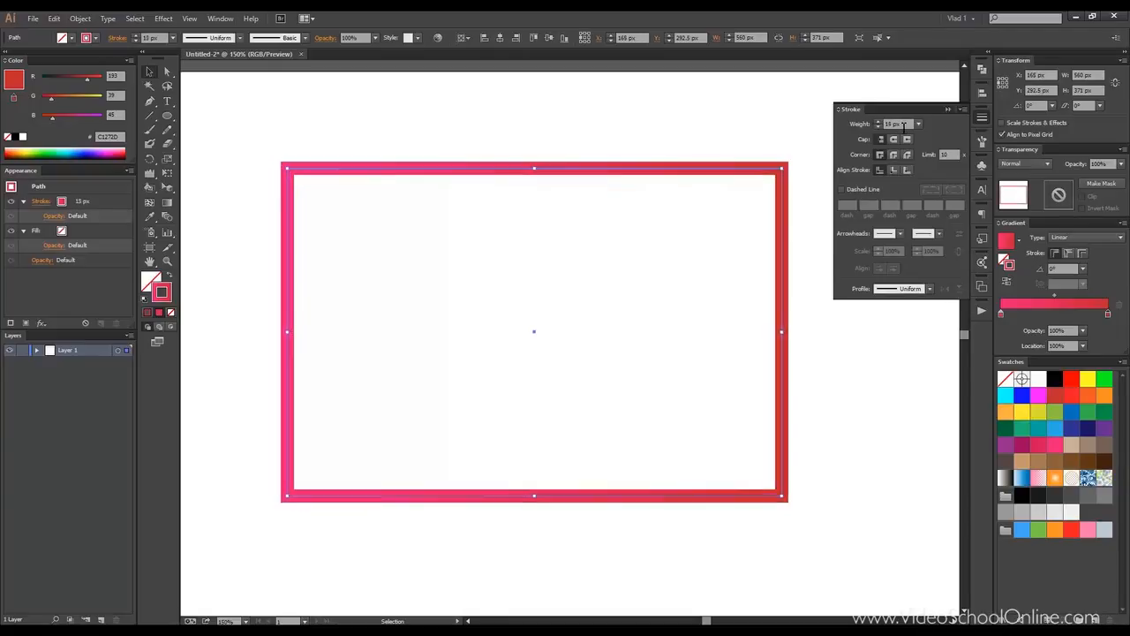
left_click(950, 109)
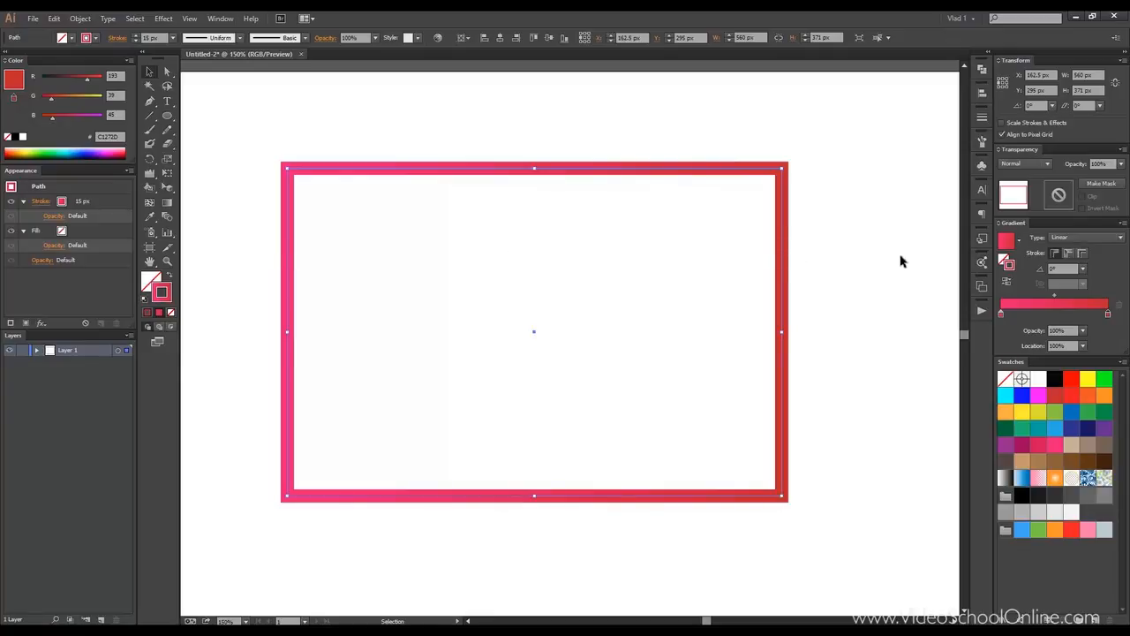
Apply the gradient along the rectangle's stroke and inspect where its ends meet at the corner
left_click(1070, 254)
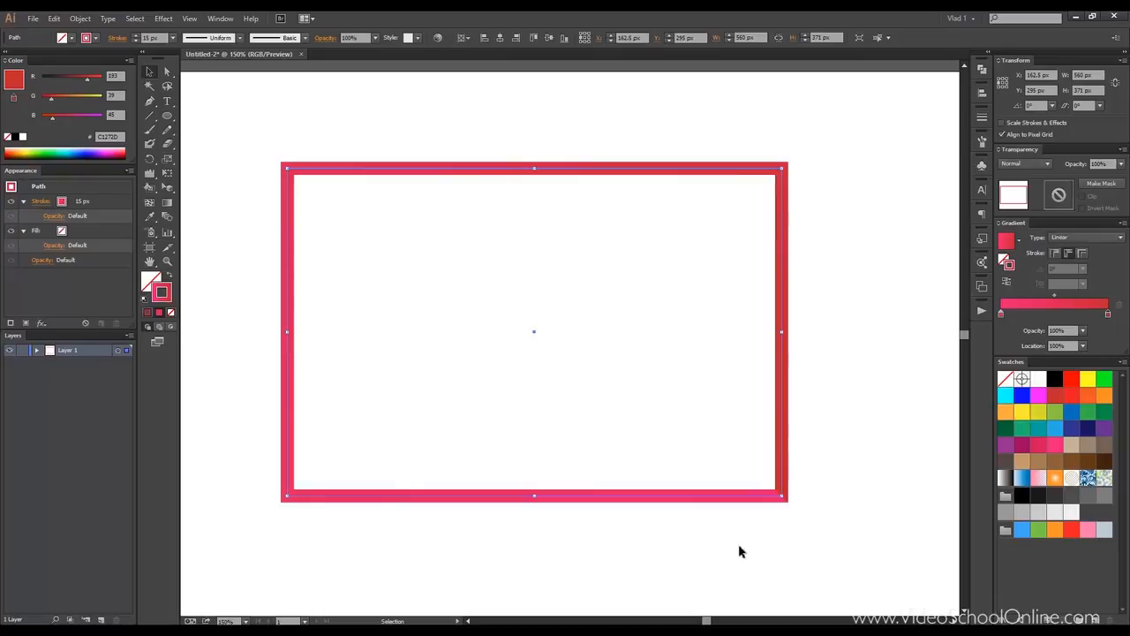
left_click_drag(804, 253, 809, 450)
left_click(785, 498)
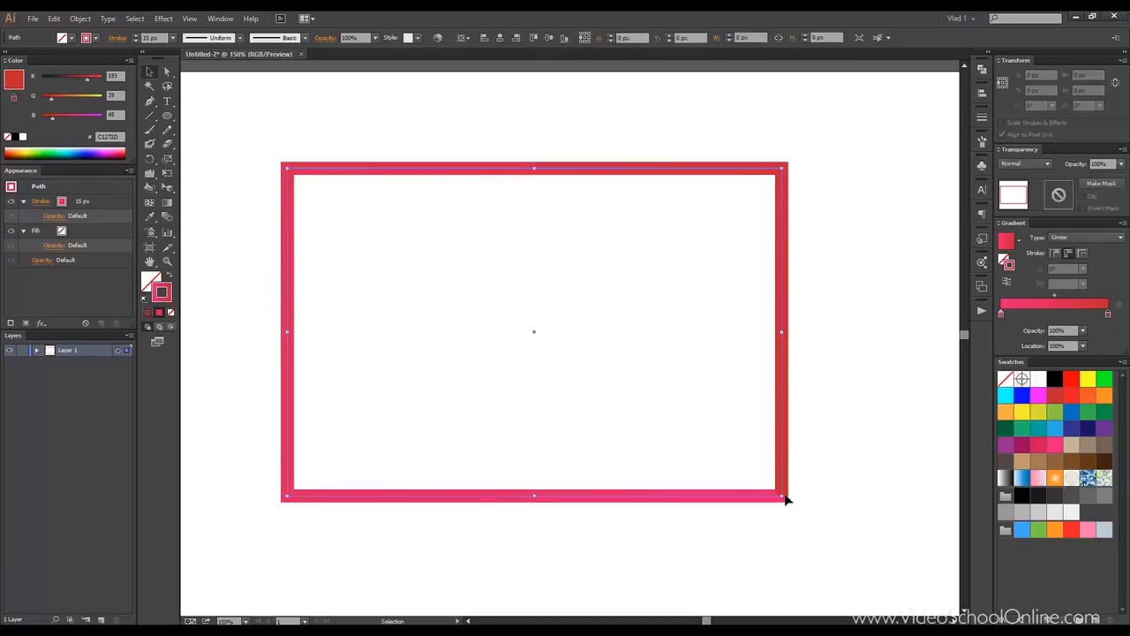
Apply the gradient across the rectangle's stroke and shrink the rectangle to about 294 by 158 px
left_click(1083, 254)
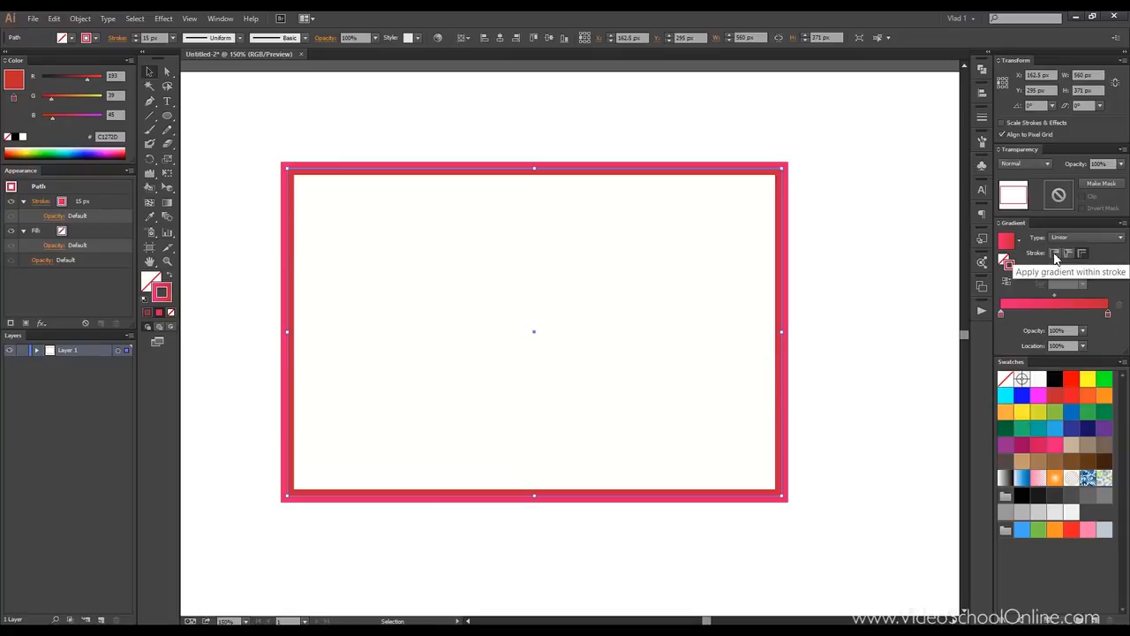
scroll(817, 235, "down", 1)
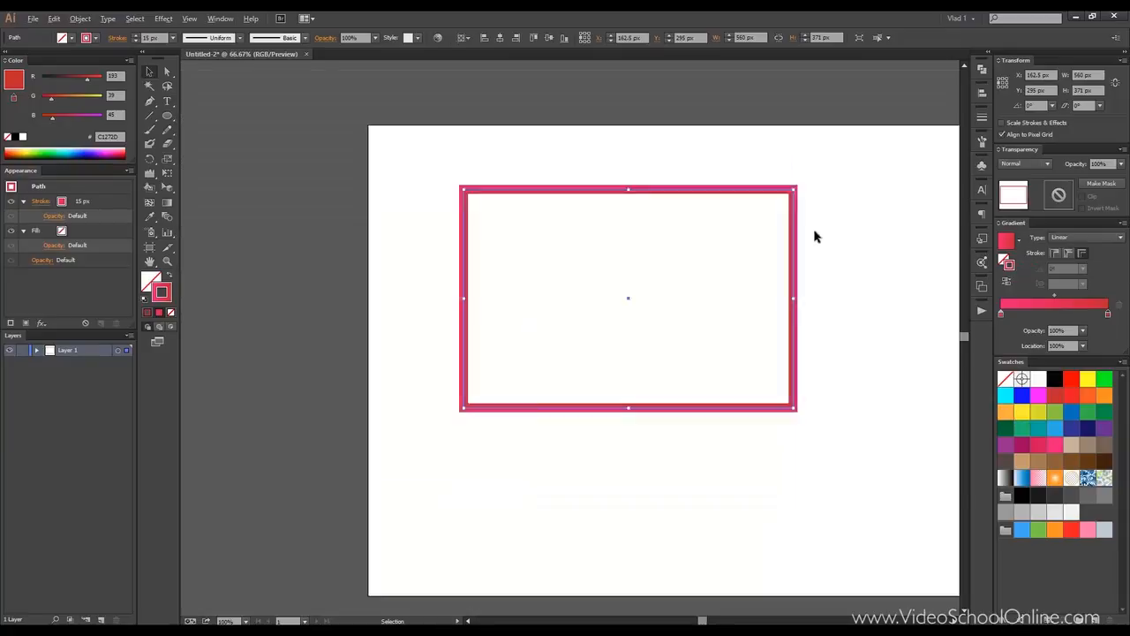
left_click_drag(796, 411, 639, 284)
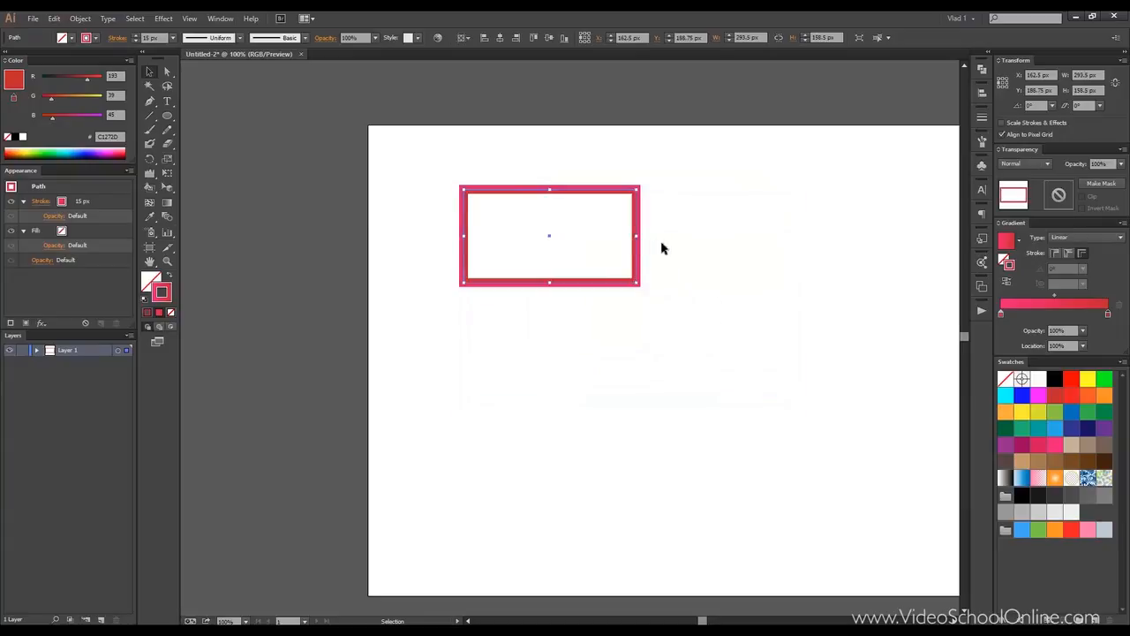
Make two copies of the rectangle below the original and line them up in a vertical stack of three
scroll(662, 248, "up", 1)
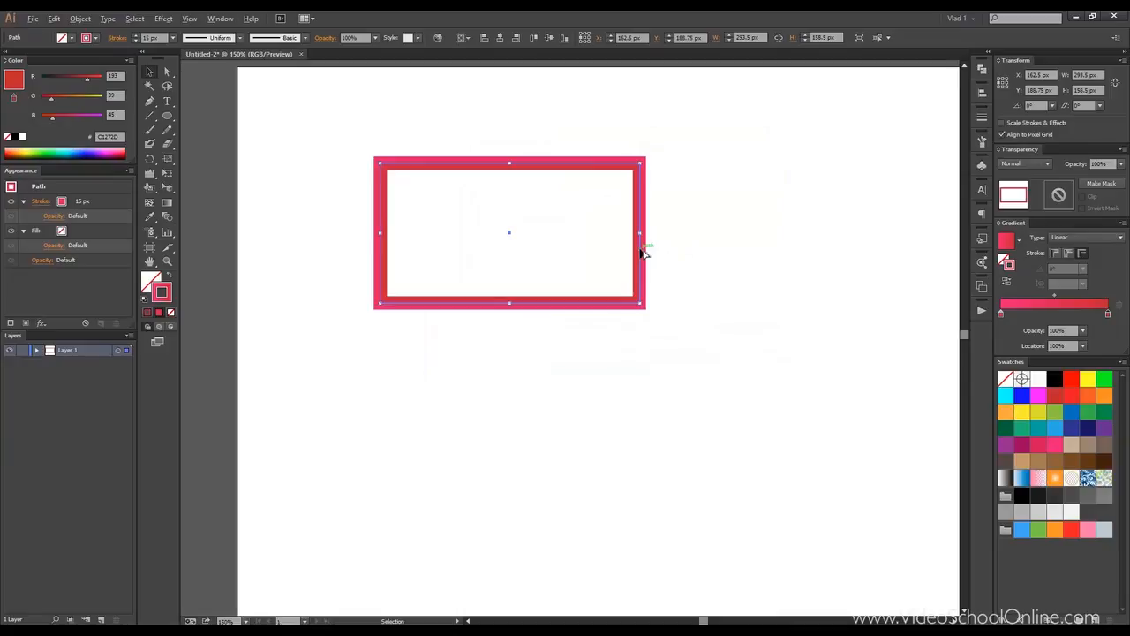
left_click_drag(641, 254, 639, 611)
left_click_drag(709, 411, 706, 314)
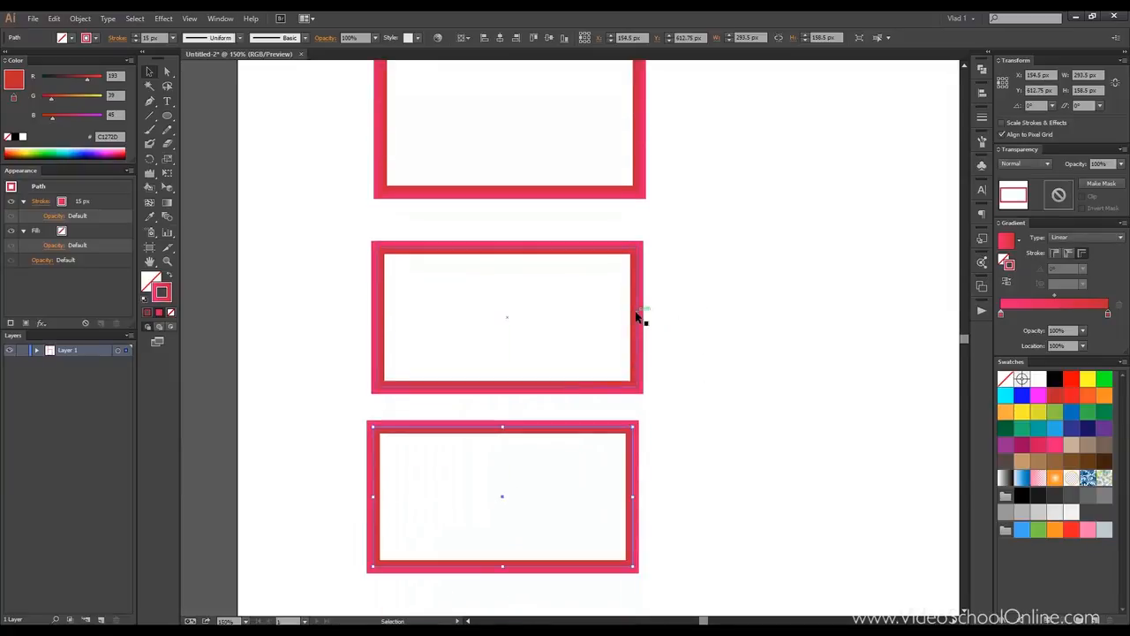
left_click_drag(638, 448, 645, 448)
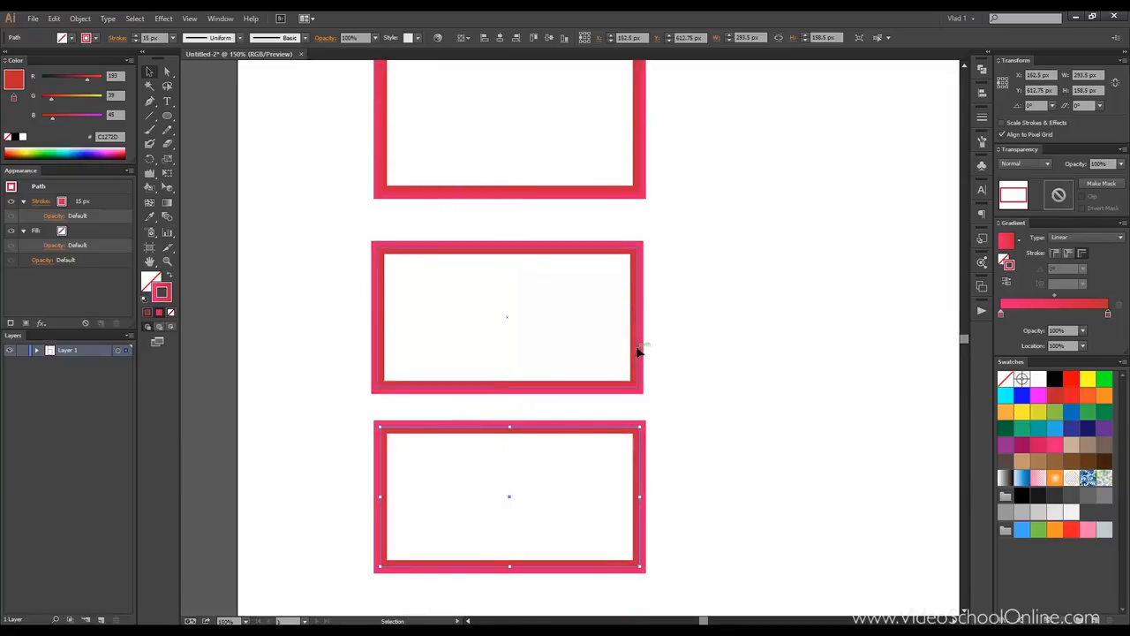
left_click_drag(642, 354, 645, 344)
left_click(704, 300)
Apply the gradient within the stroke of the uppermost rectangle in the stack
left_click(639, 300)
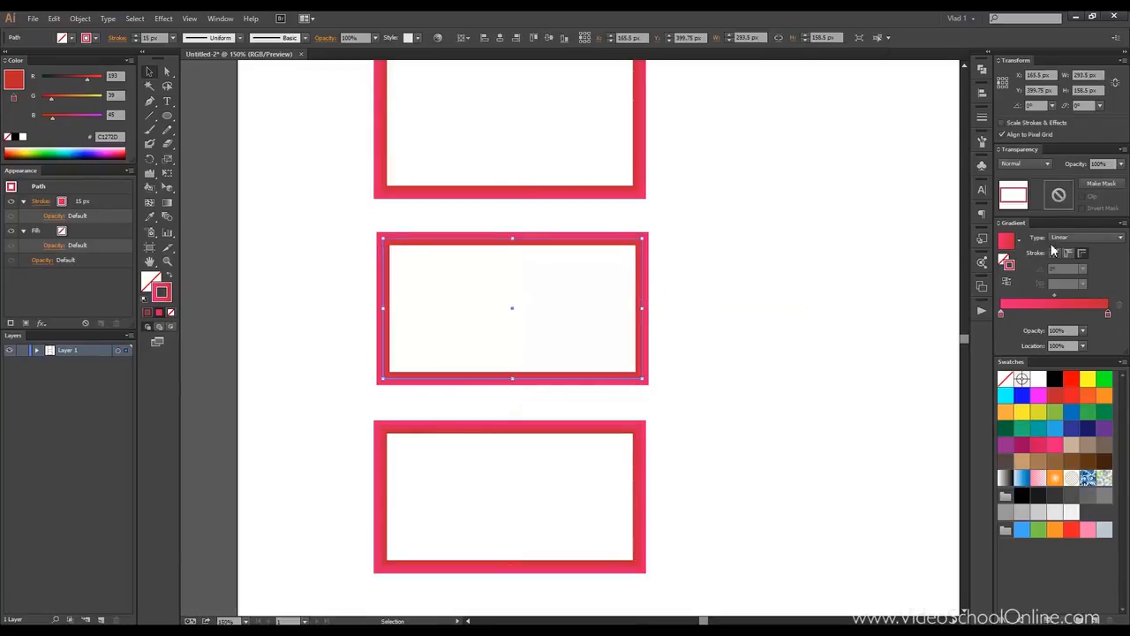
left_click(644, 154)
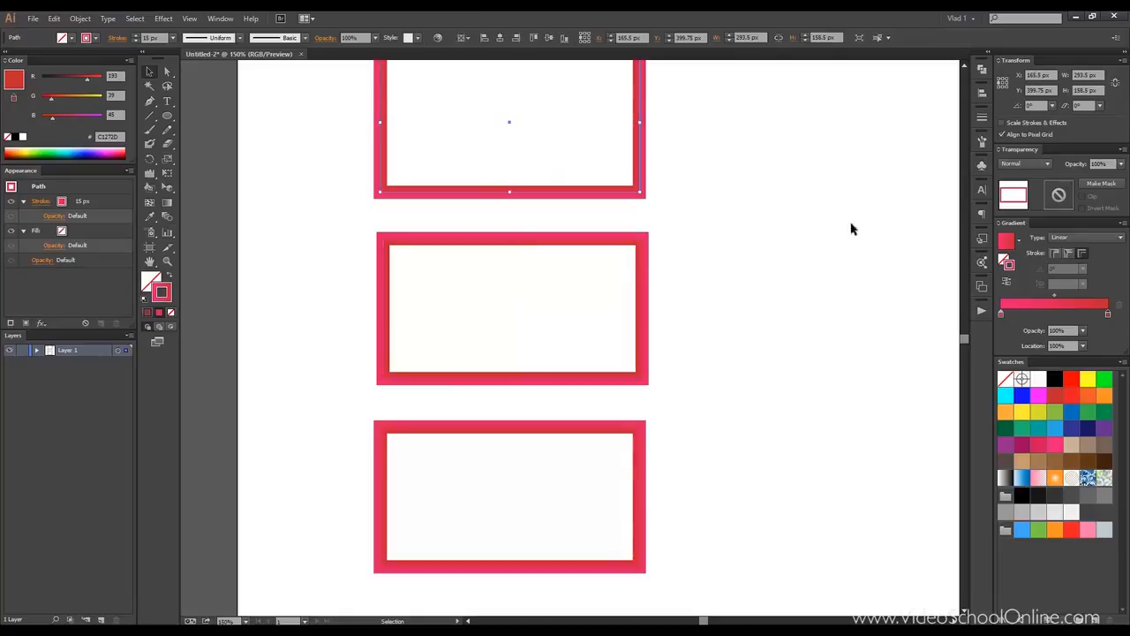
left_click(1053, 254)
Apply the gradient along the middle rectangle's stroke and deselect it to compare the three stroke gradients
left_click(646, 273)
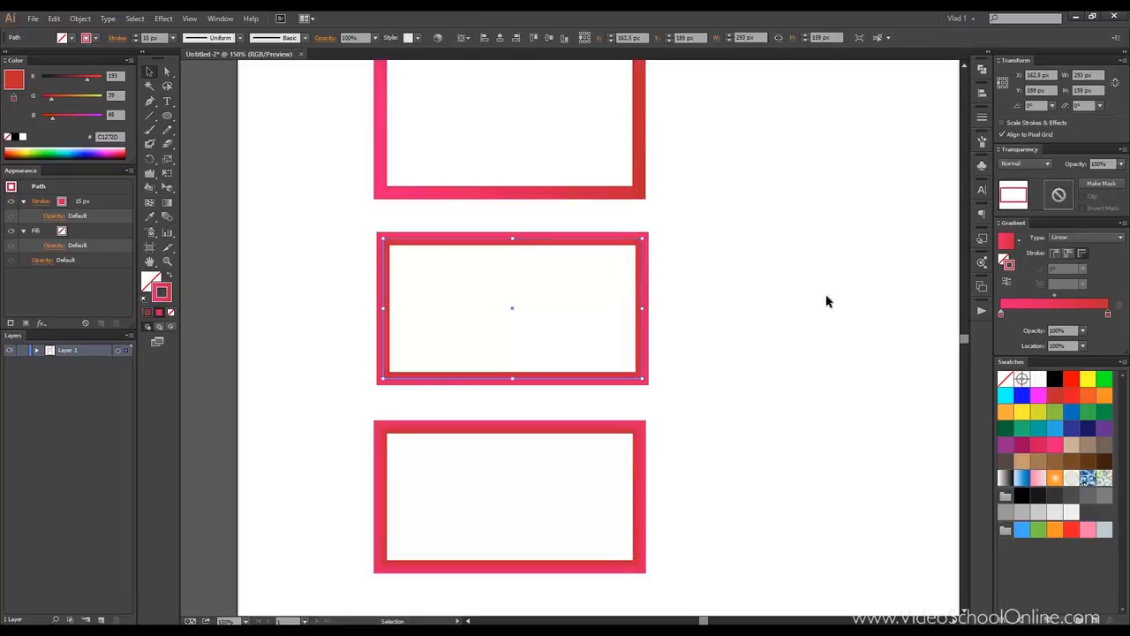
left_click(1059, 258)
left_click(747, 151)
left_click_drag(749, 141, 744, 164)
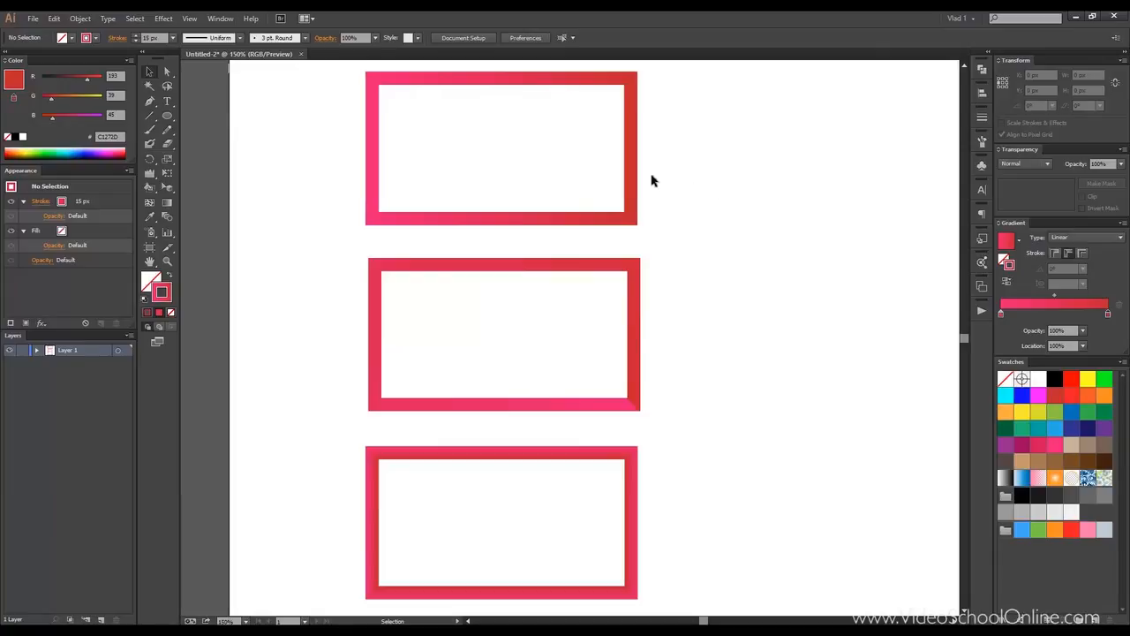